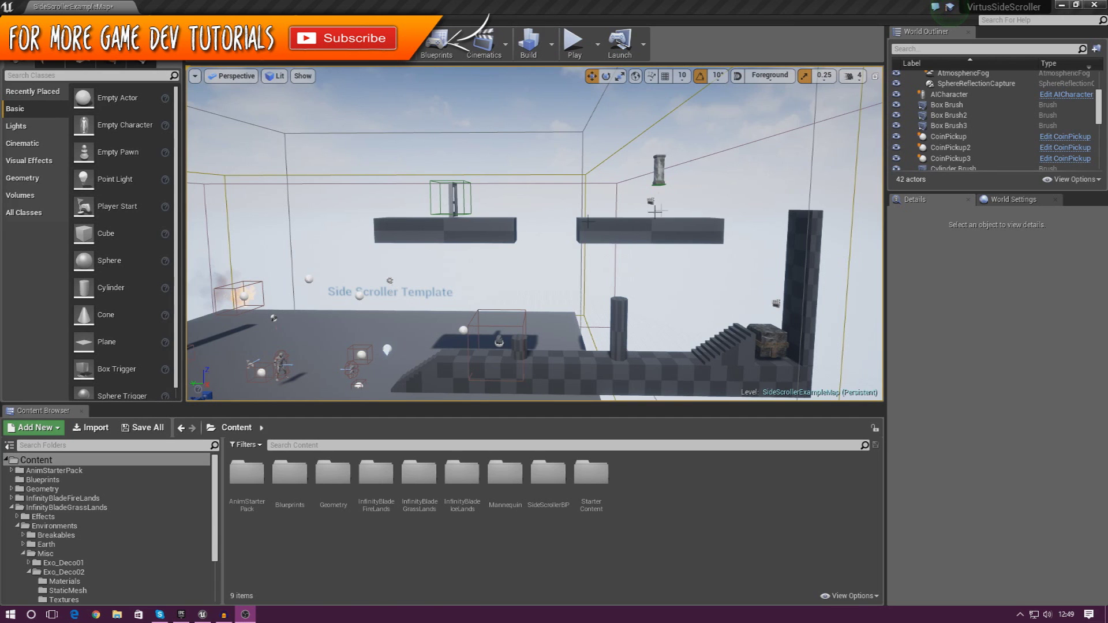
Examine the level's ground brush, the InfinityBladeGrassLands content folder and the asset packs in the Epic Games launcher library.
right_drag(602, 277, 624, 291)
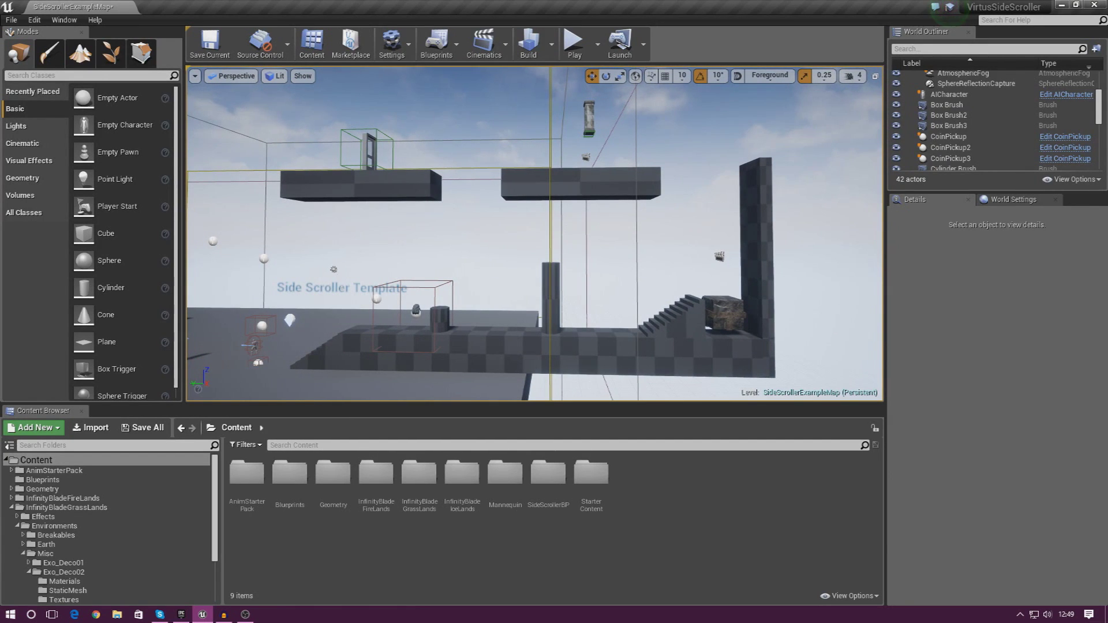
click(576, 356)
click(598, 334)
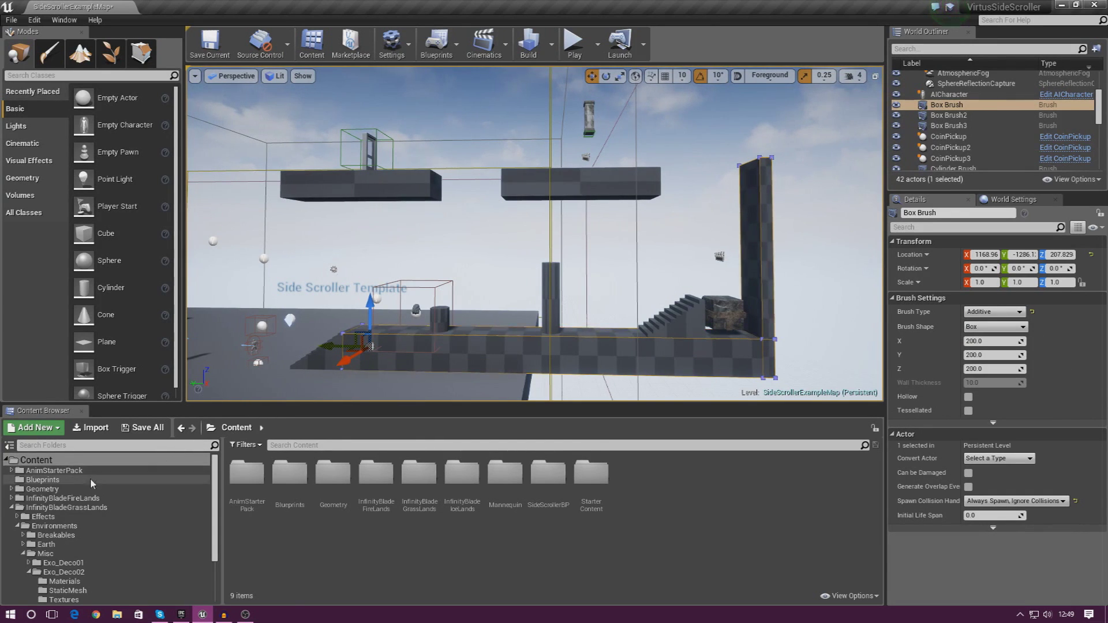
click(86, 508)
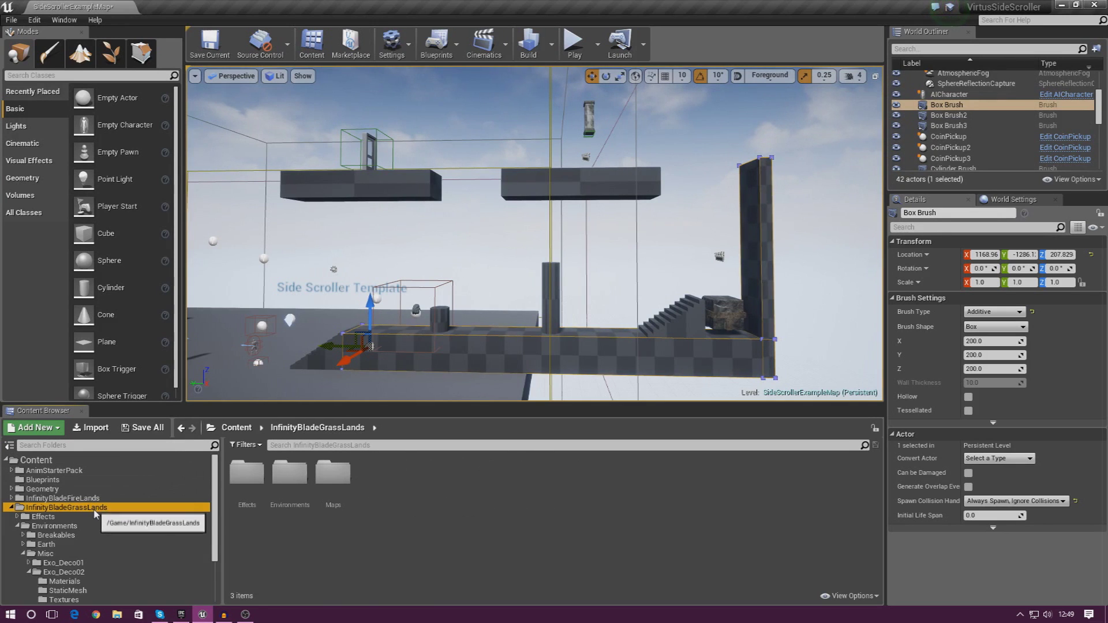
scroll(107, 501, down, 3)
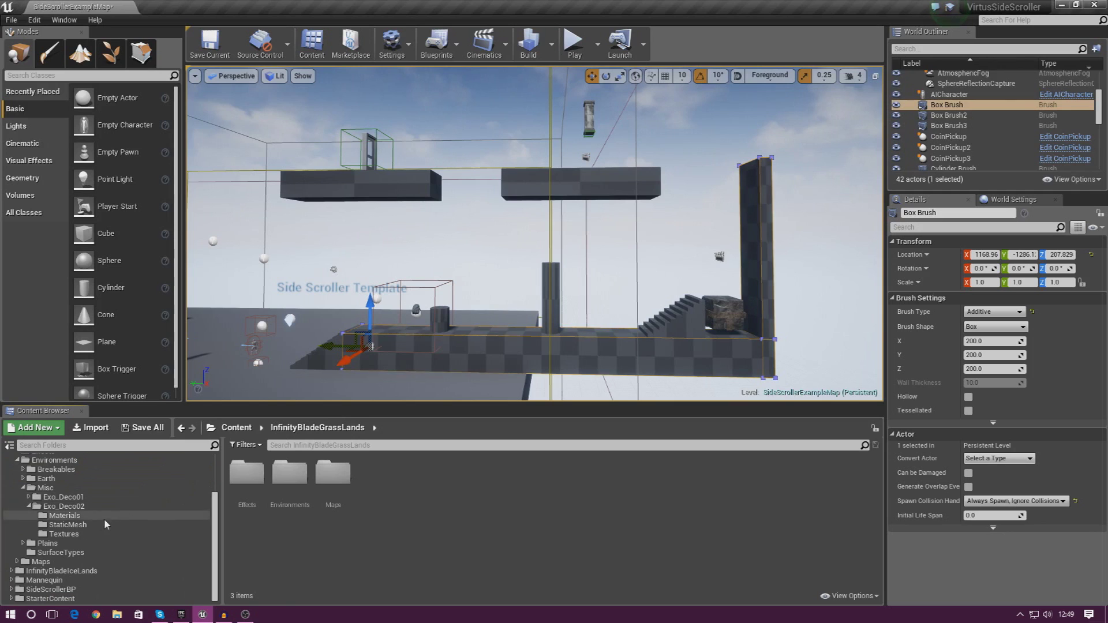
click(183, 615)
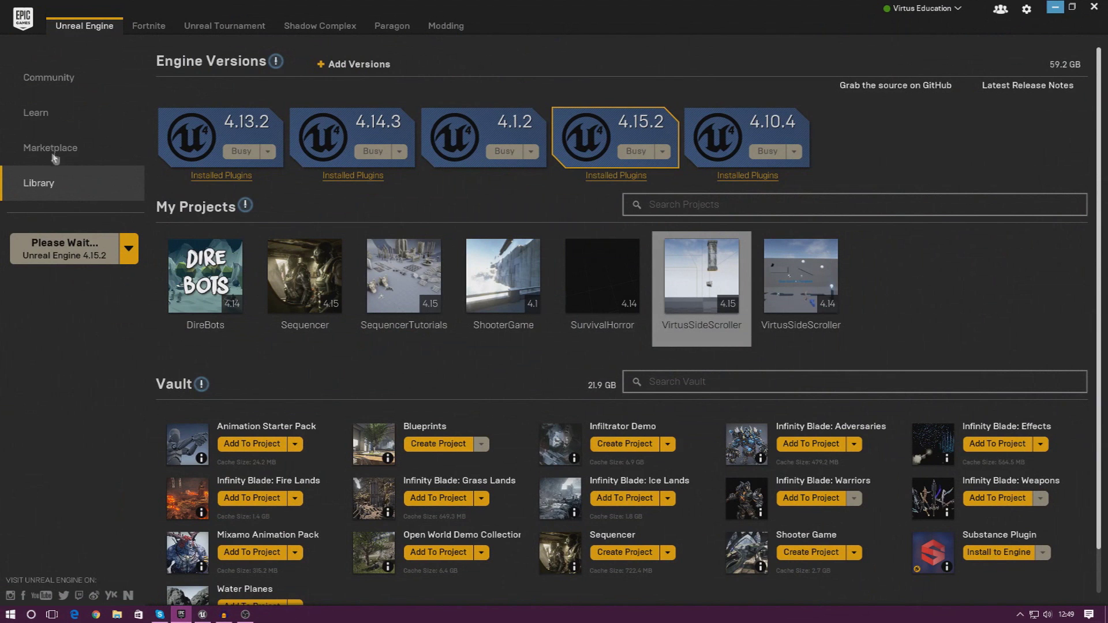
click(184, 616)
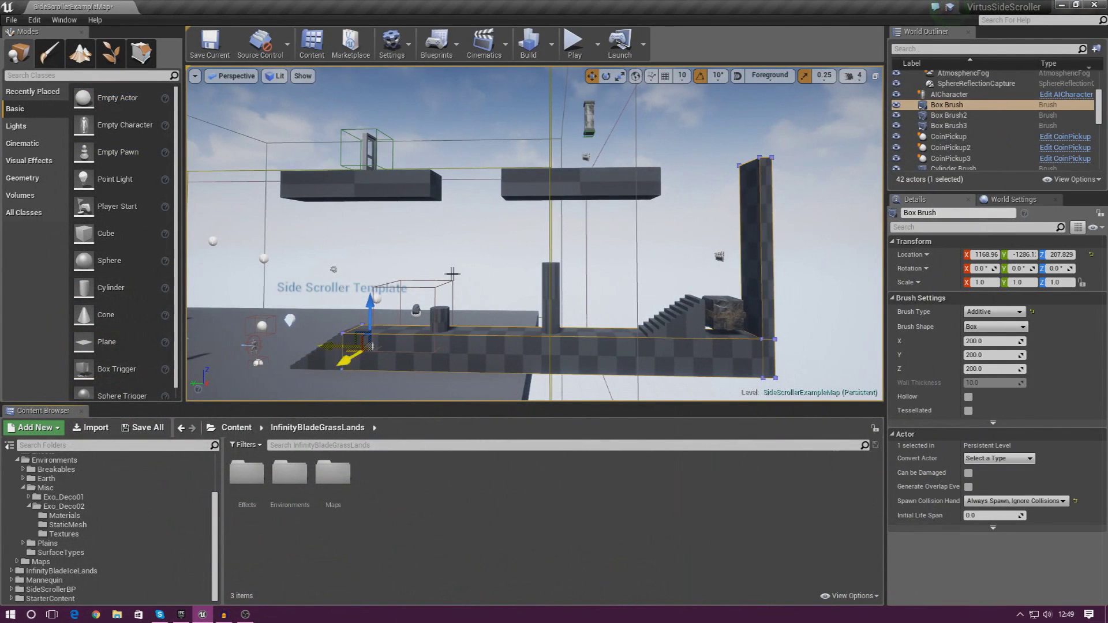
right_drag(474, 294, 474, 320)
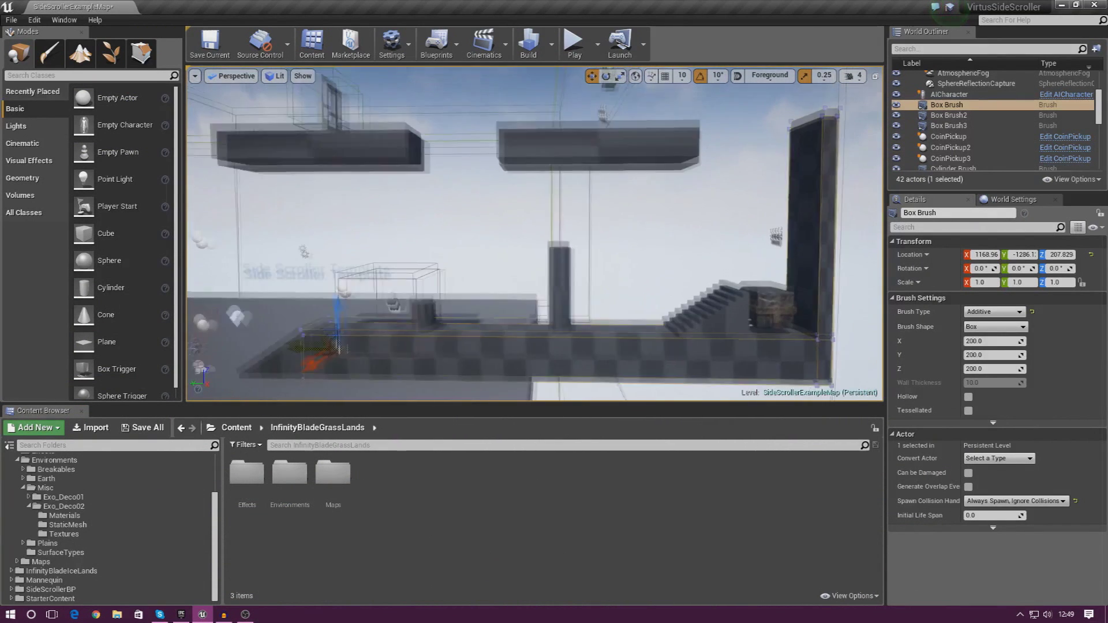
drag(470, 269, 473, 294)
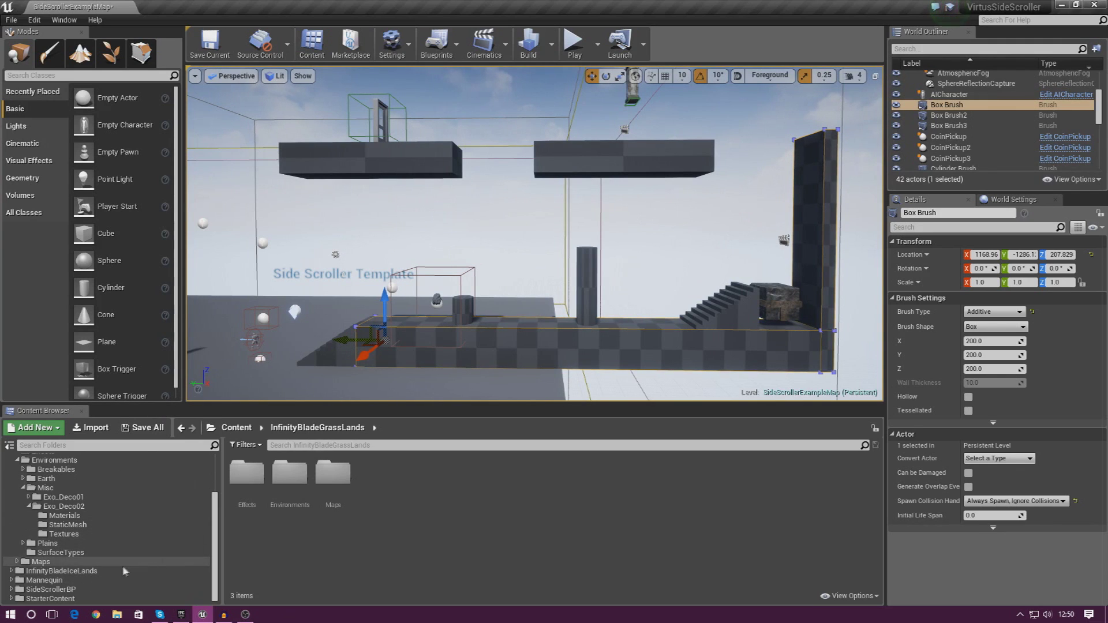
Open the InfinityBladeGrassLands StaticMesh folder under Environments, Misc, Exo_Deco02 and enlarge the asset browsing area.
scroll(116, 531, up, 3)
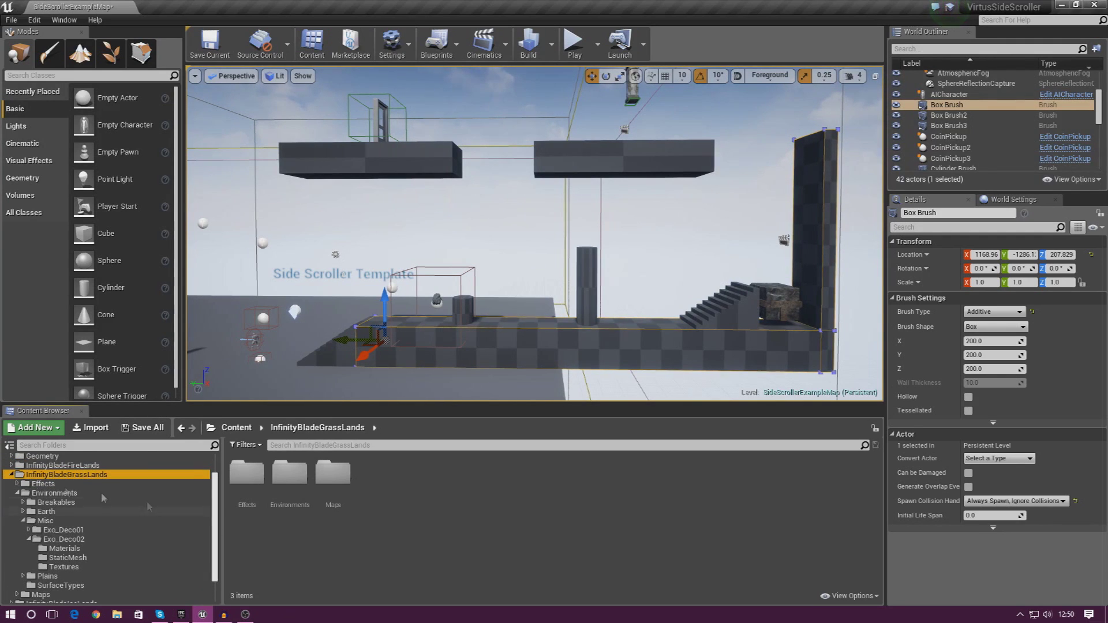
click(61, 494)
click(65, 521)
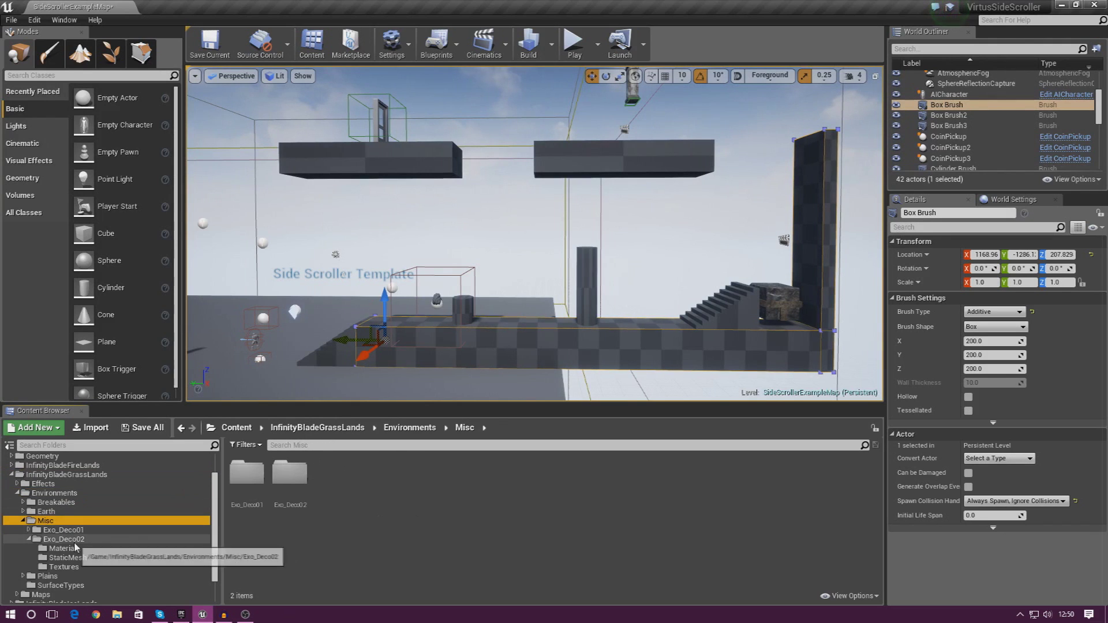
click(63, 539)
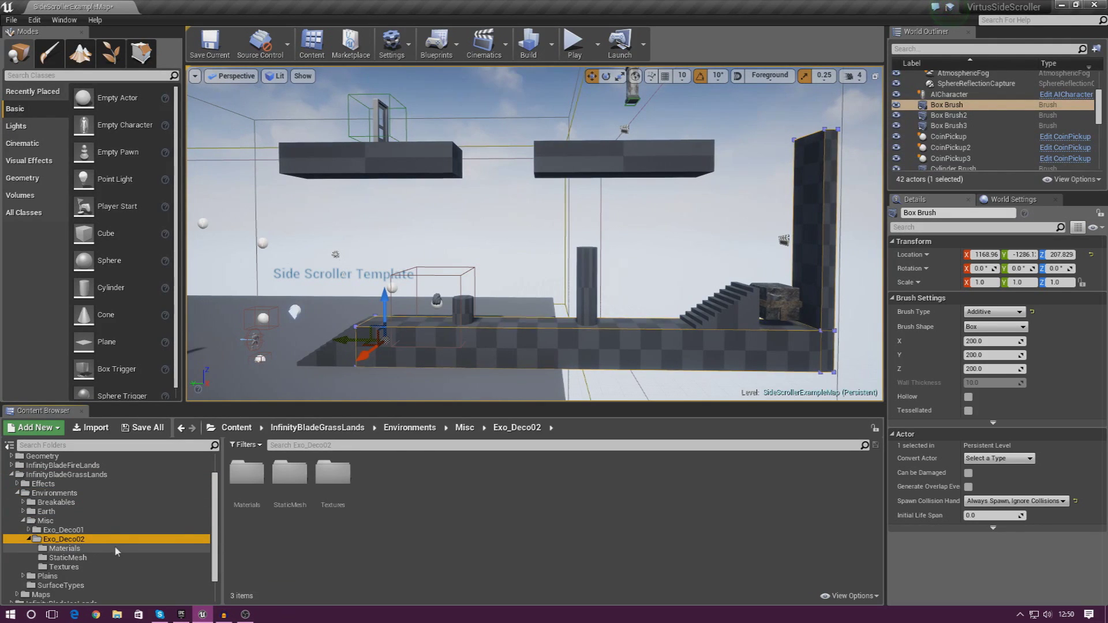
click(292, 494)
double_click(291, 494)
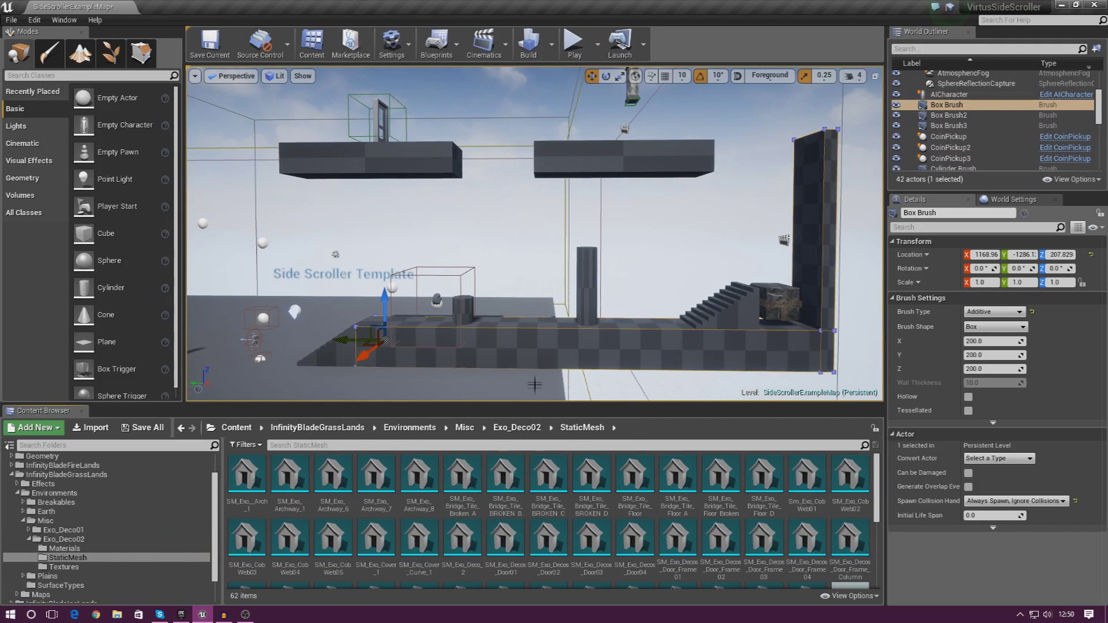
drag(540, 400, 543, 343)
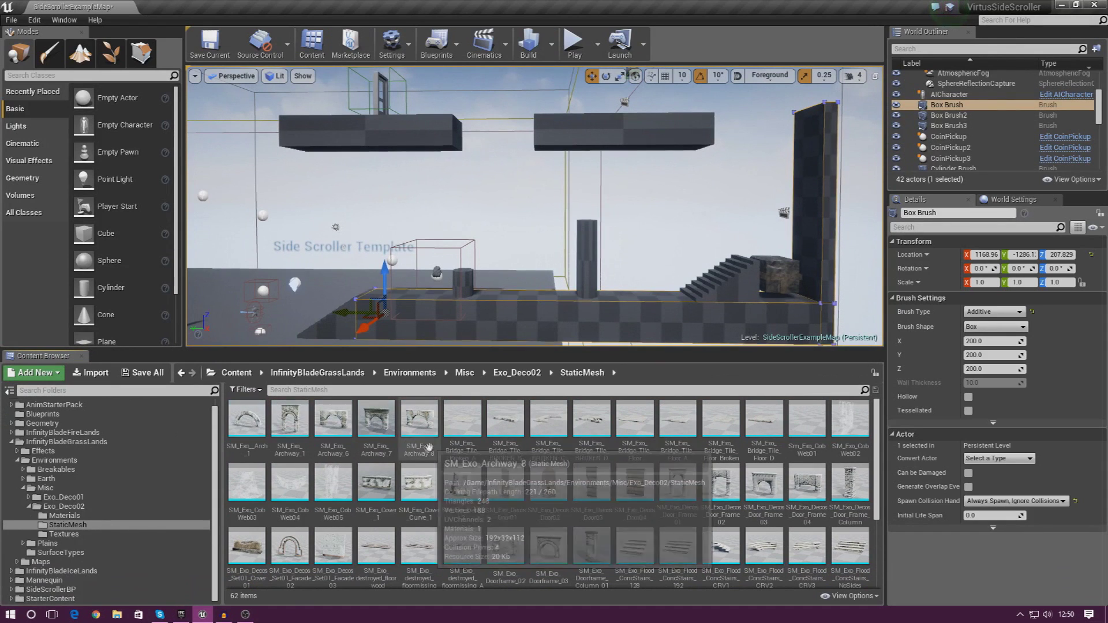
scroll(404, 468, down, 3)
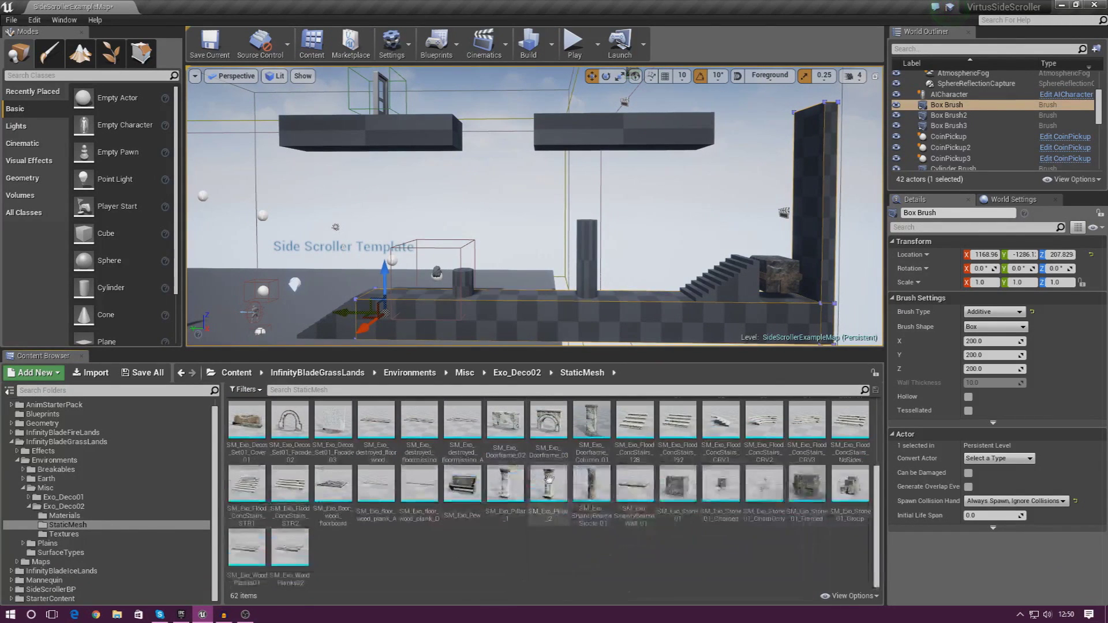
Delete the tall cylinder brush on the raised ground and place the SM_Exo_Pillar_2 mesh in its spot.
click(588, 277)
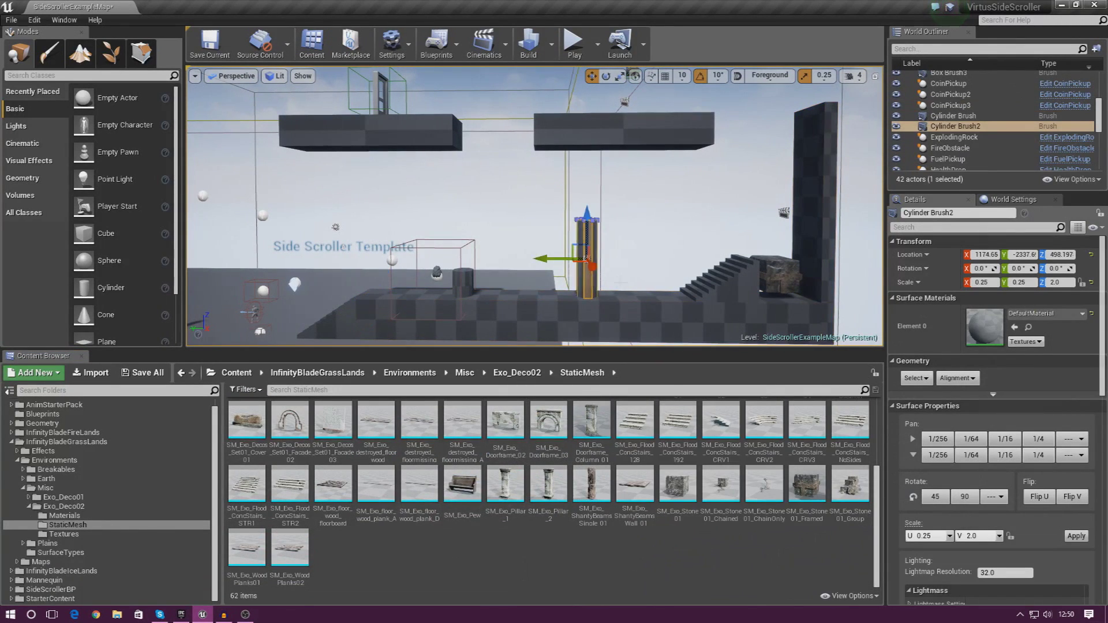
key(f)
right_drag(588, 277, 624, 289)
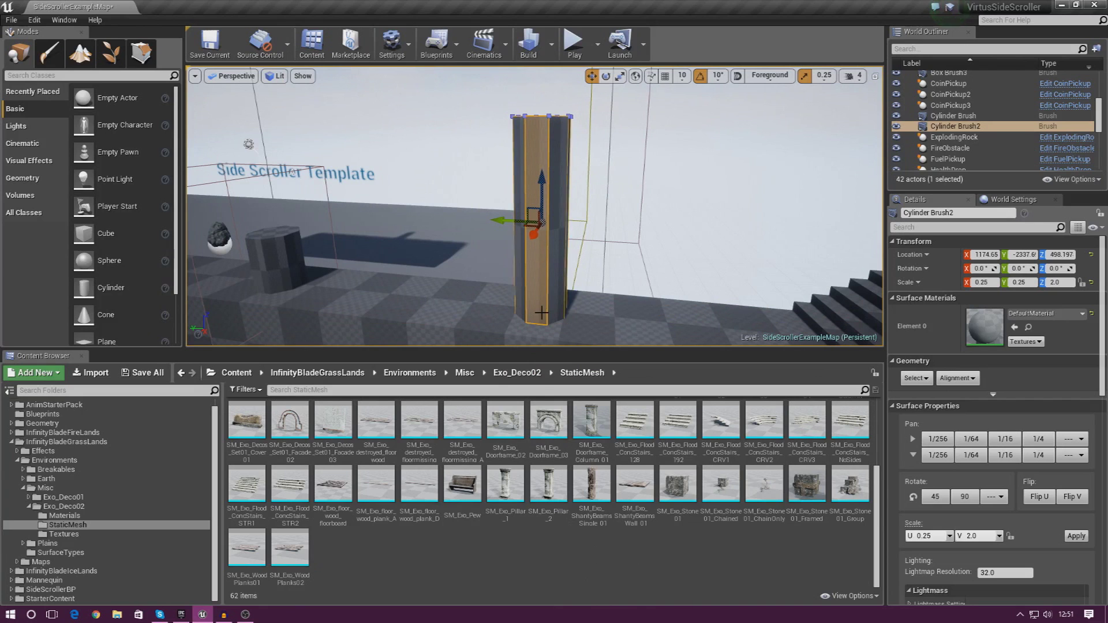
key(Delete)
drag(531, 520, 528, 314)
key(f)
right_drag(502, 293, 404, 293)
drag(475, 288, 490, 288)
drag(528, 244, 528, 248)
key(a)
right_drag(528, 248, 710, 248)
key(d)
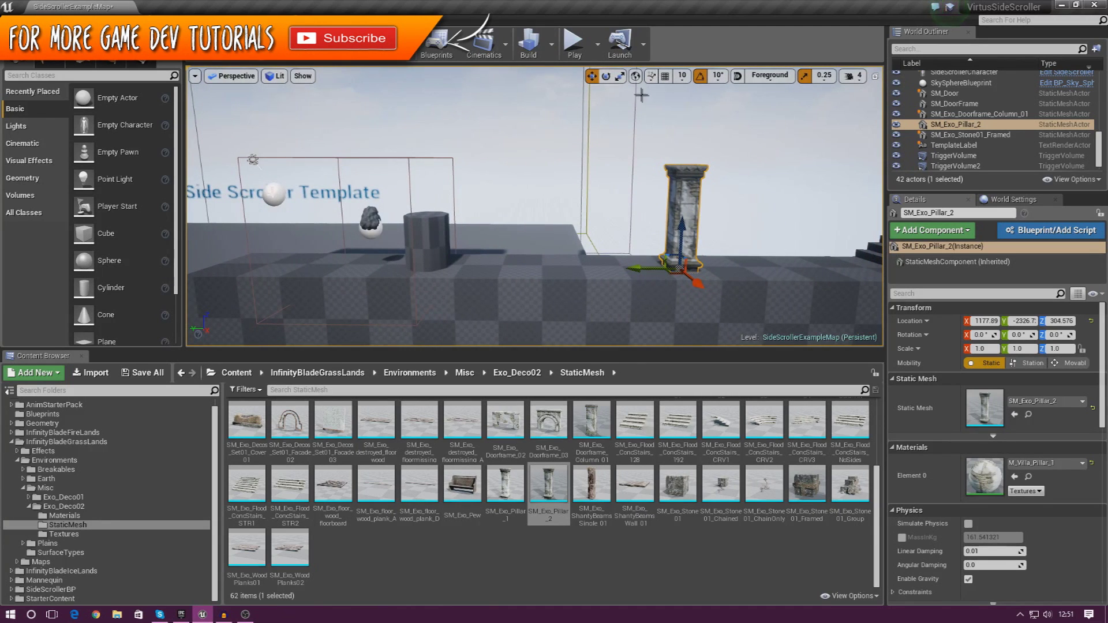
Replace the short cylinder brush with the SM_Exo_Doorframe_Column_01 mesh, deleting the brush and sliding the column into its position.
right_drag(635, 153, 693, 95)
key(d)
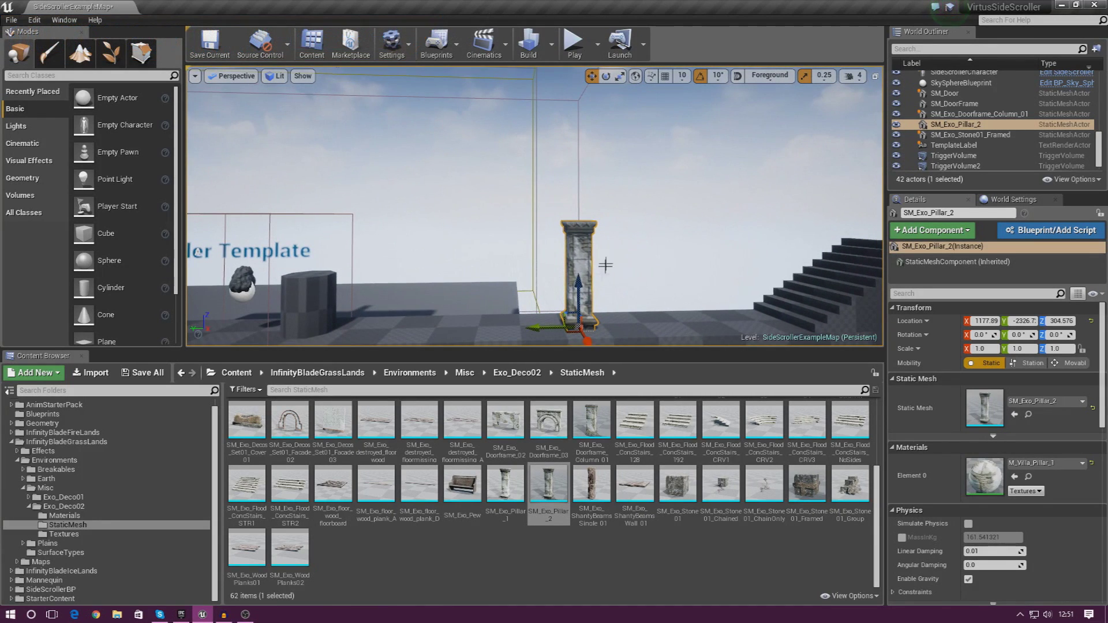
drag(592, 438, 523, 325)
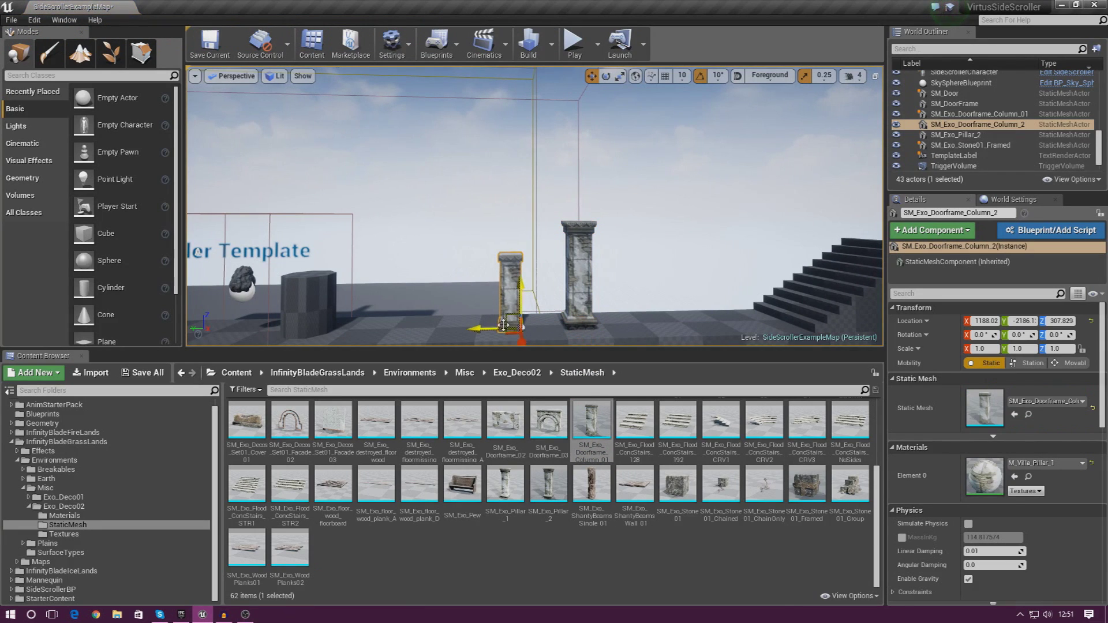
drag(489, 328, 381, 328)
click(300, 311)
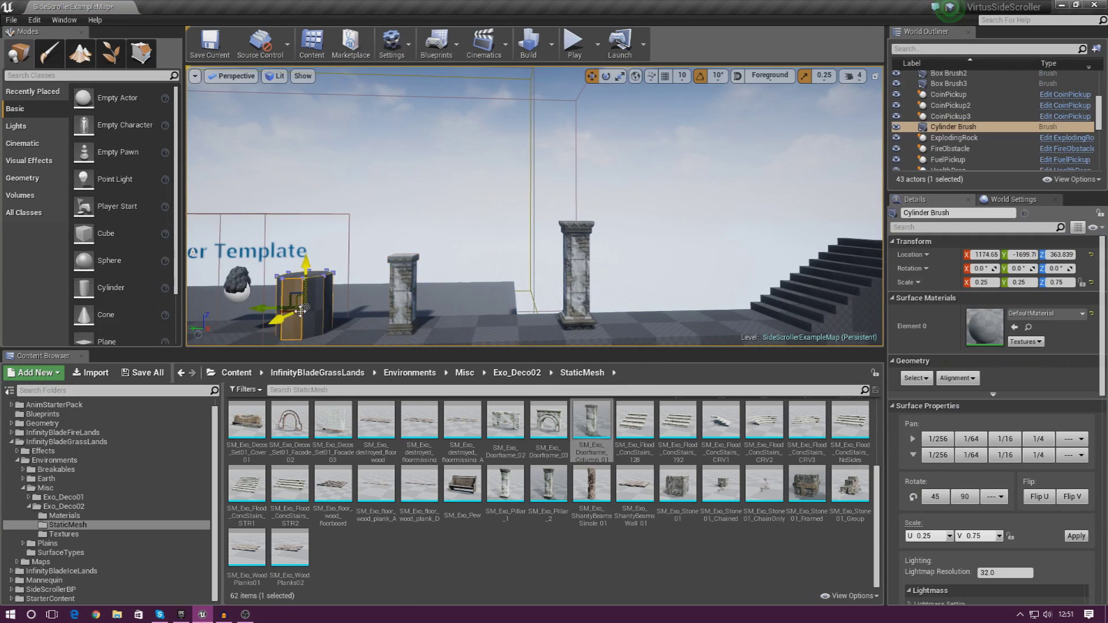
key(Delete)
click(385, 306)
drag(369, 335, 308, 335)
Scale up the SM_Exo_Pillar_2 pillar uniformly on all axes.
click(560, 271)
key(f)
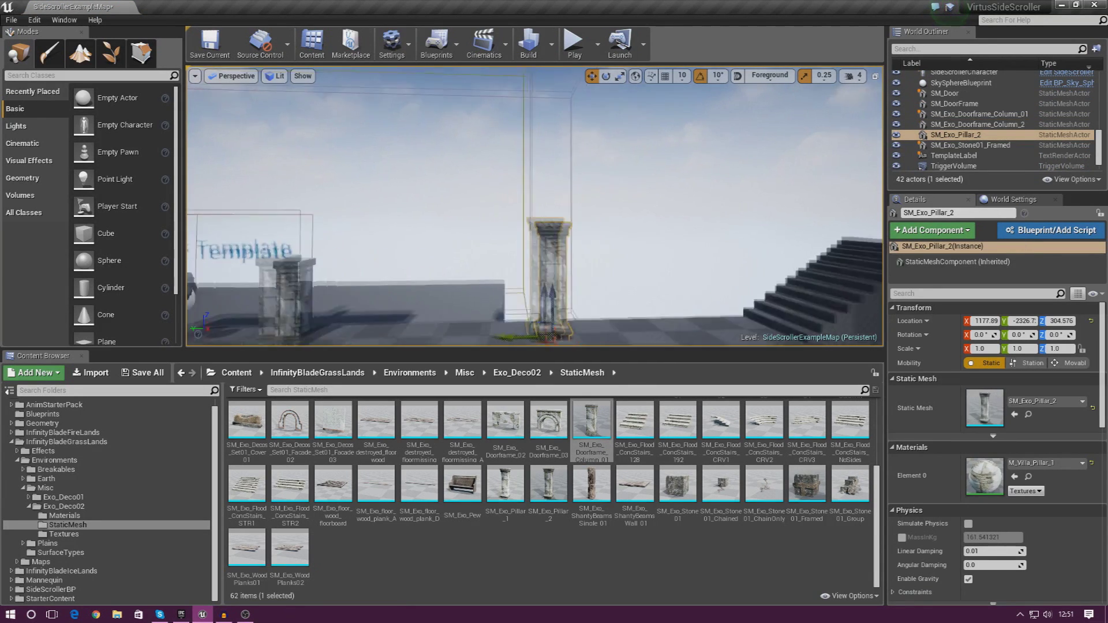
mouse_move(560, 271)
right_down()
mouse_move(519, 270)
mouse_move(577, 259)
right_up()
click(619, 81)
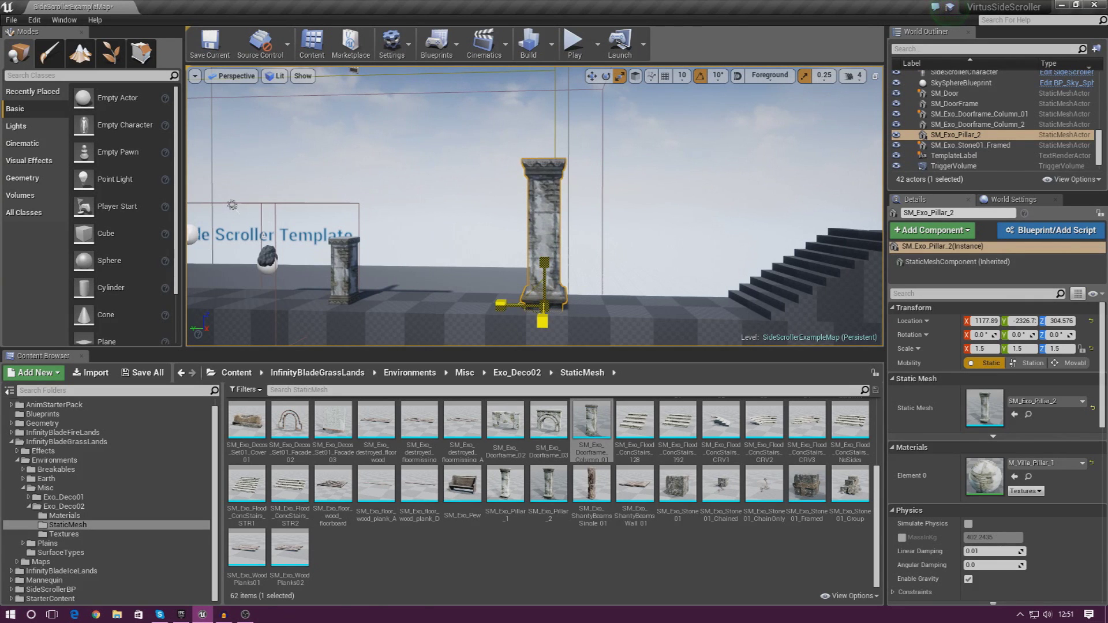
drag(544, 306, 543, 285)
mouse_move(601, 298)
right_down()
mouse_move(601, 271)
mouse_move(578, 286)
mouse_move(621, 297)
mouse_move(586, 293)
right_up()
mouse_move(541, 257)
right_down()
mouse_move(583, 257)
mouse_move(541, 256)
right_up()
Playtest the level, running and jumping the character around the new column and pillar, and end the session.
click(509, 220)
right_drag(510, 221, 586, 187)
click(574, 43)
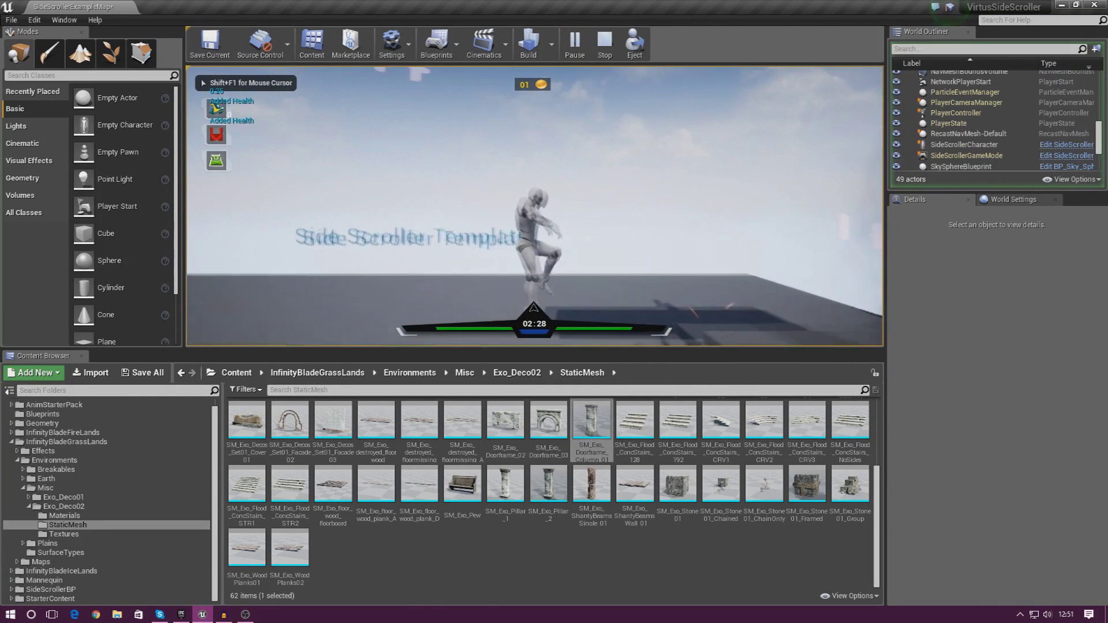
key(d)
key(space)
key(a)
key(d)
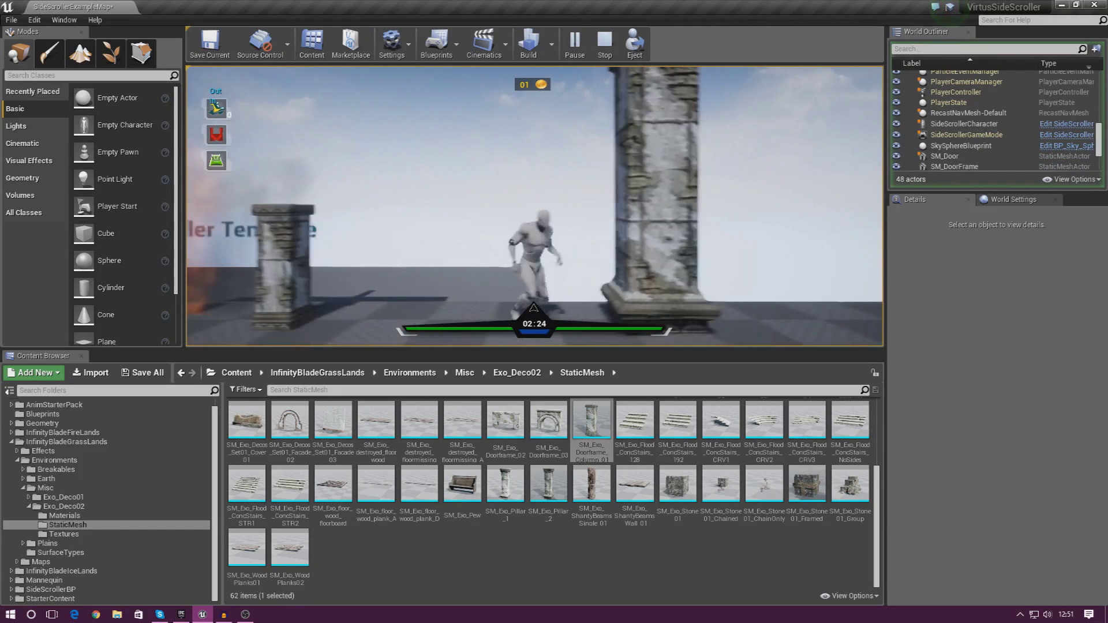
key(d)
key(space)
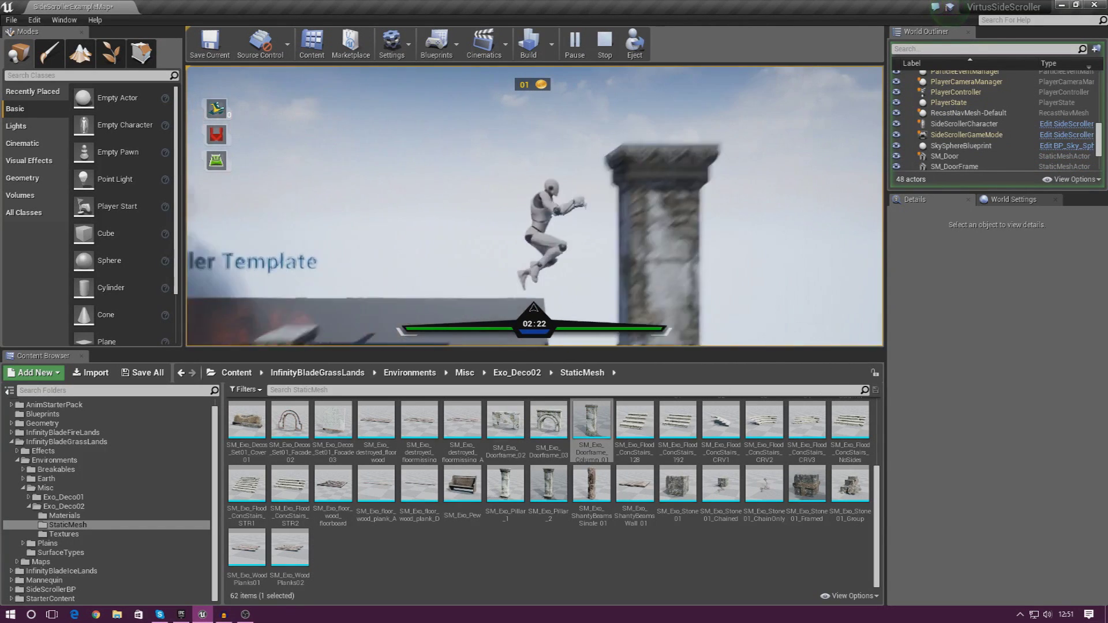
key(a)
key(d)
key(space)
key(a)
key(d)
key(space)
key(d)
key(d)
key(Escape)
Place the SM_Exo_Cover_1 mesh on the floor in front of the raised ground brush.
mouse_move(606, 207)
right_down()
mouse_move(548, 208)
mouse_move(571, 225)
mouse_move(604, 213)
right_up()
key(s)
key(w)
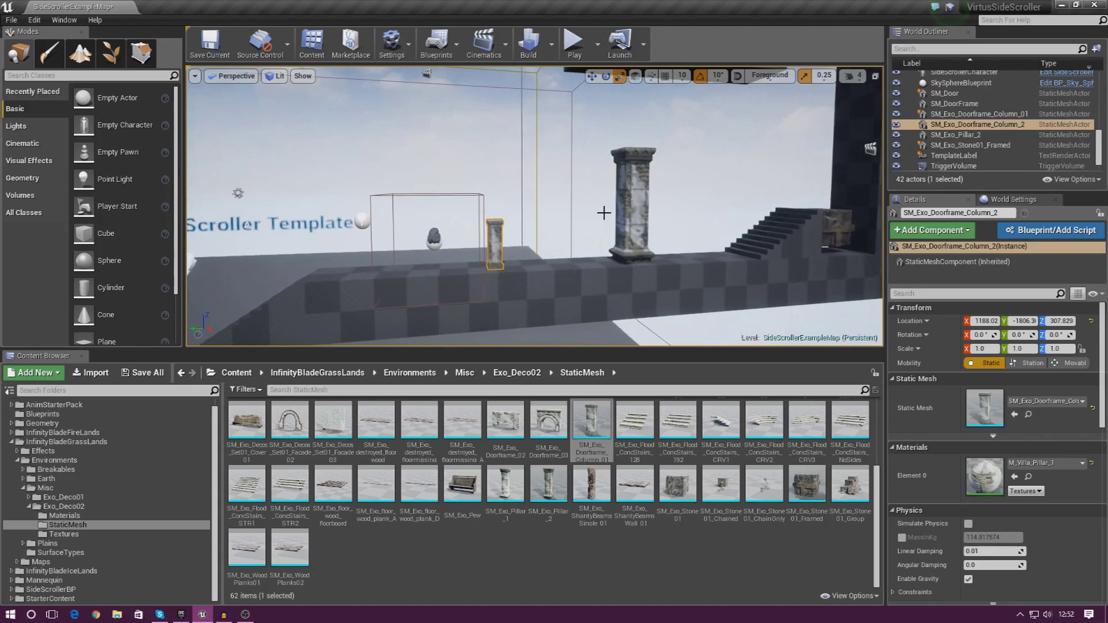
click(417, 310)
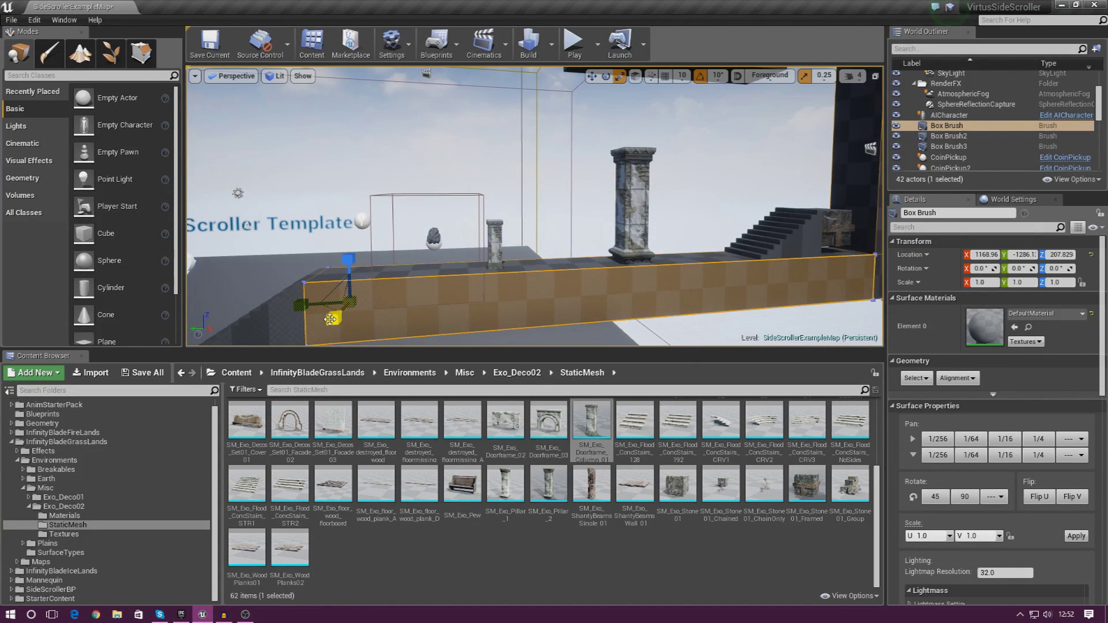
mouse_move(683, 291)
right_down()
mouse_move(710, 294)
mouse_move(663, 312)
mouse_move(692, 329)
mouse_move(677, 329)
right_up()
key(s)
scroll(316, 472, up, 3)
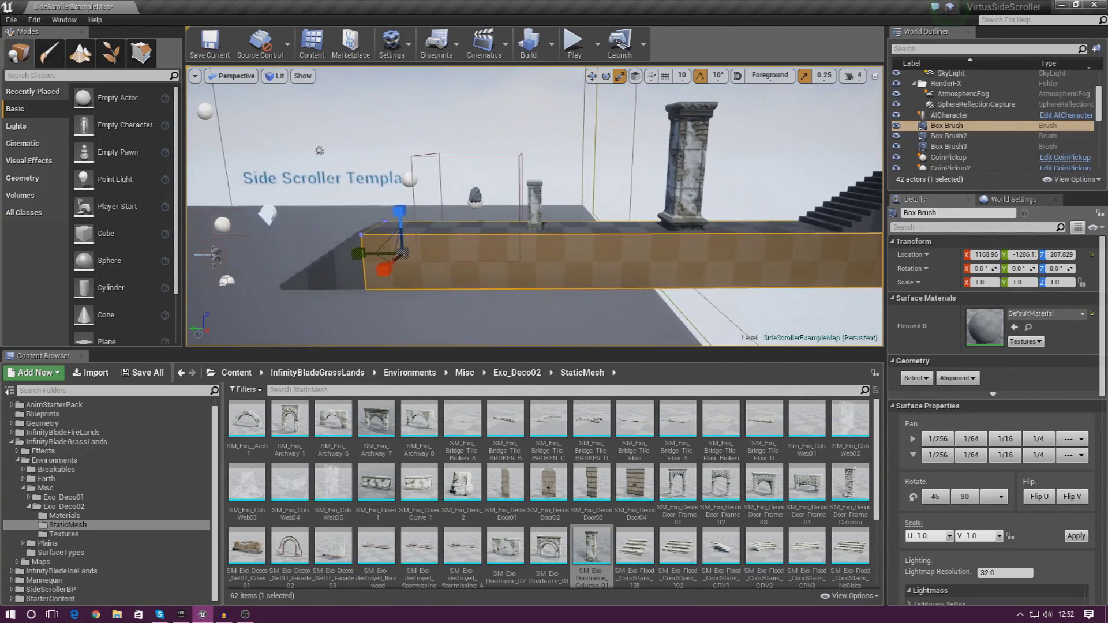
scroll(428, 511, down, 3)
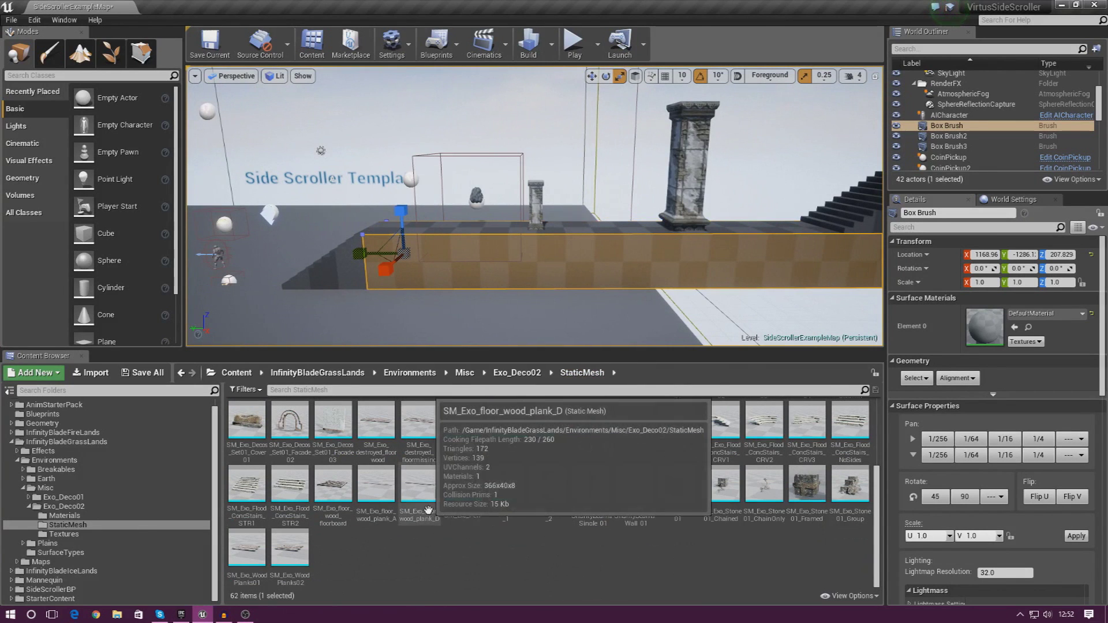
scroll(701, 486, up, 1)
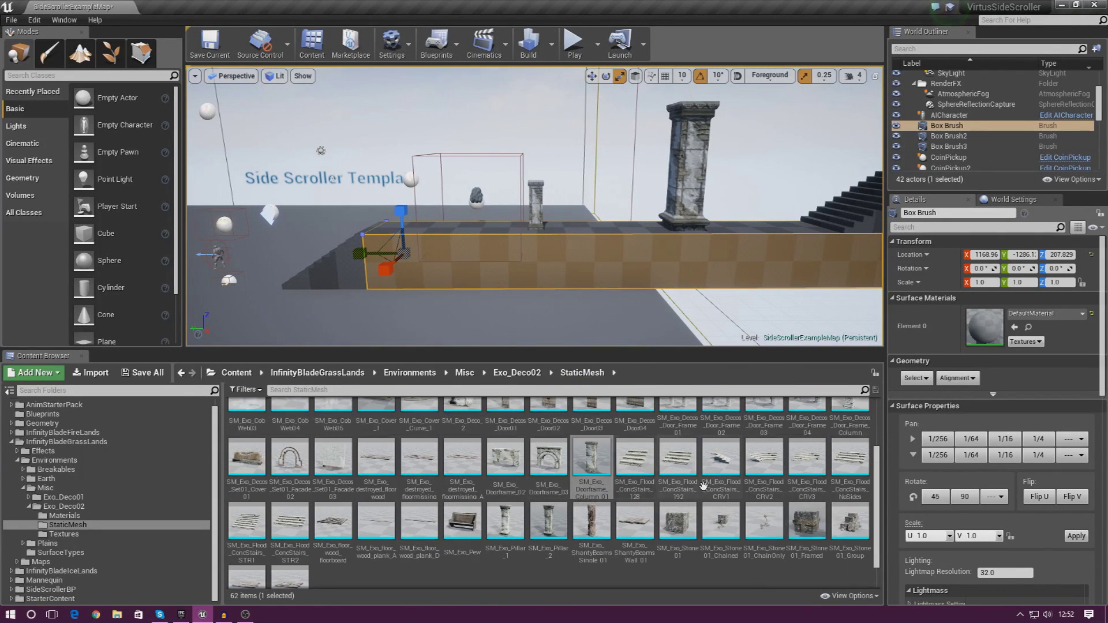
scroll(795, 496, up, 1)
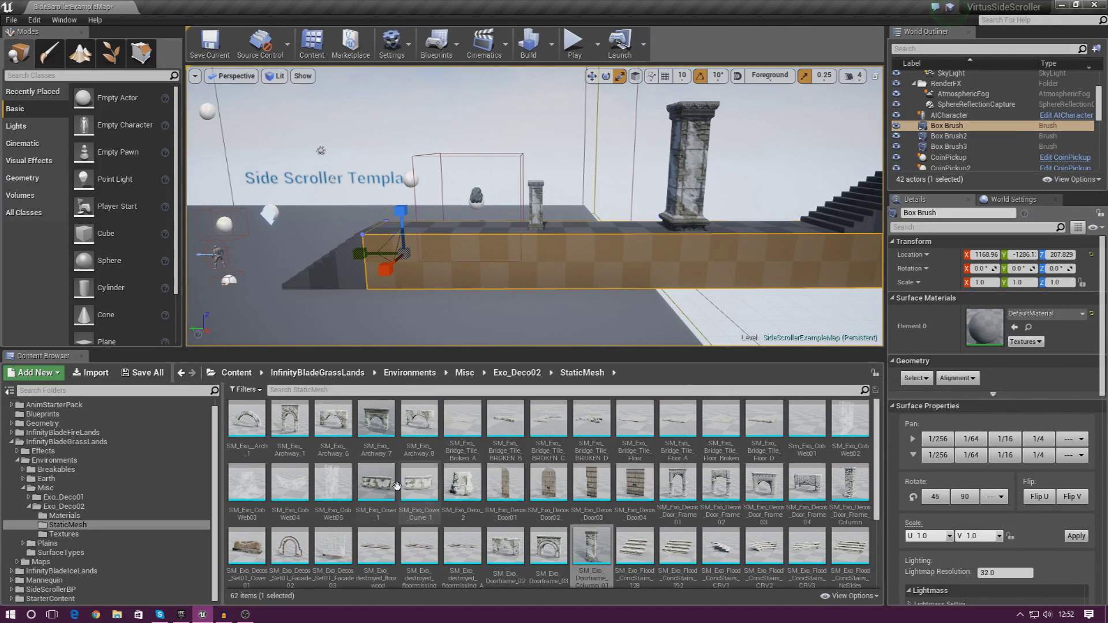
drag(376, 483, 498, 303)
Rotate the SM_Exo_Cover_1 wall 90 degrees about Z and scale it uniformly to 2.0.
click(606, 81)
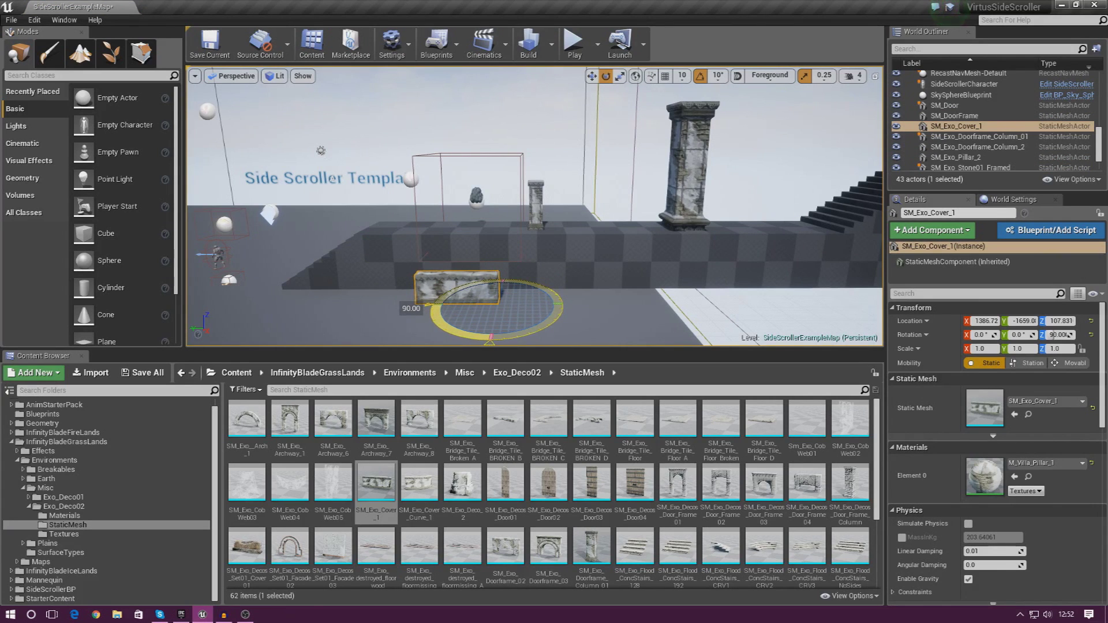
click(620, 76)
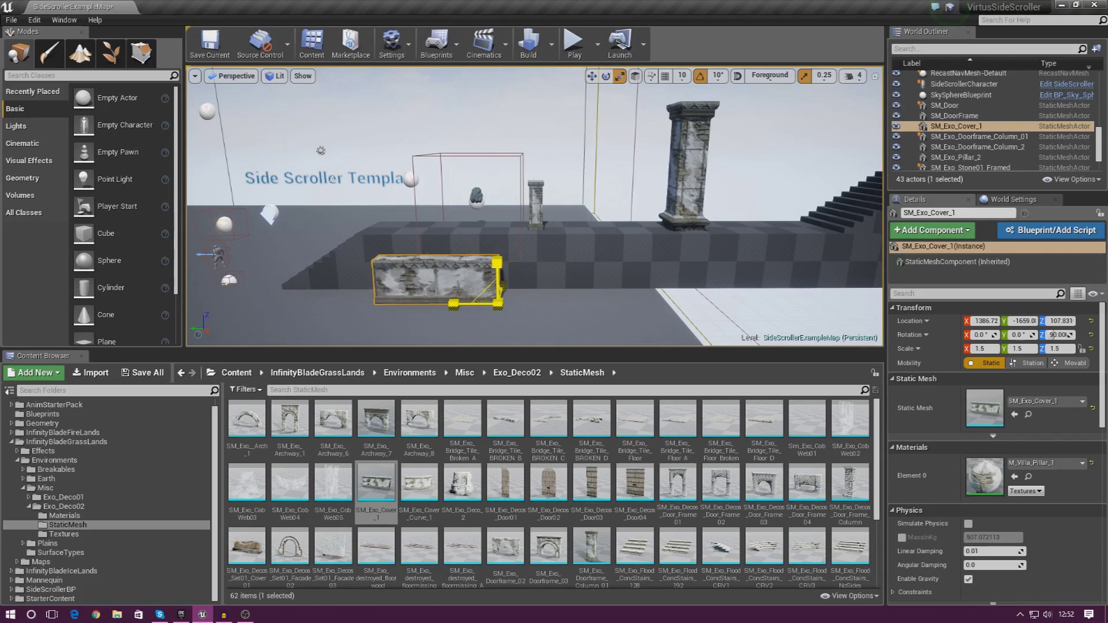
drag(498, 303, 509, 291)
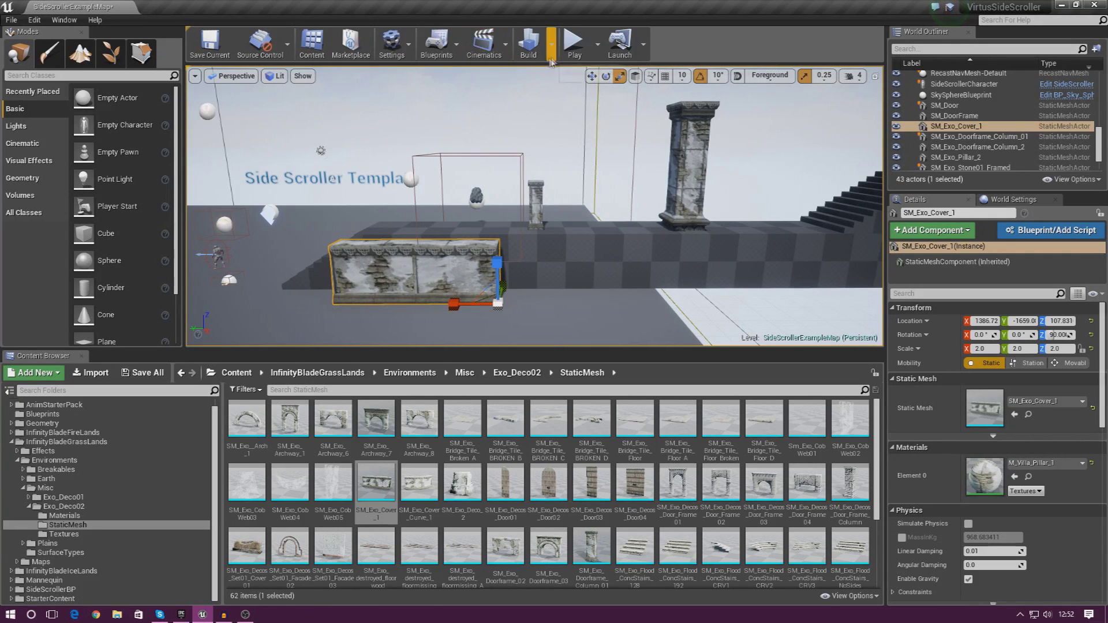
Move the SM_Exo_Cover_1 wall against the front of the raised ground, to about X 1353, Y -1686.
click(592, 75)
mouse_move(444, 236)
right_down()
mouse_move(369, 236)
mouse_move(445, 235)
right_up()
drag(382, 327, 409, 328)
right_drag(409, 327, 685, 287)
drag(642, 287, 646, 286)
right_drag(664, 109, 609, 157)
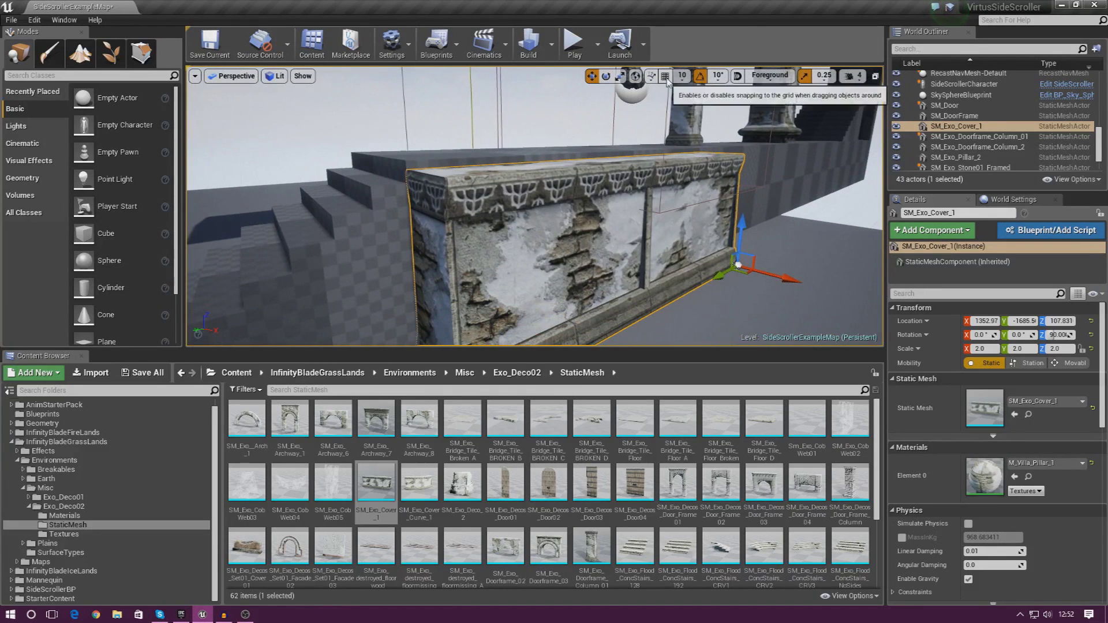
Stretch the SM_Exo_Cover_1 wall vertically to a Z scale of about 2.08 with scale snapping turned off.
click(619, 75)
drag(733, 228, 733, 226)
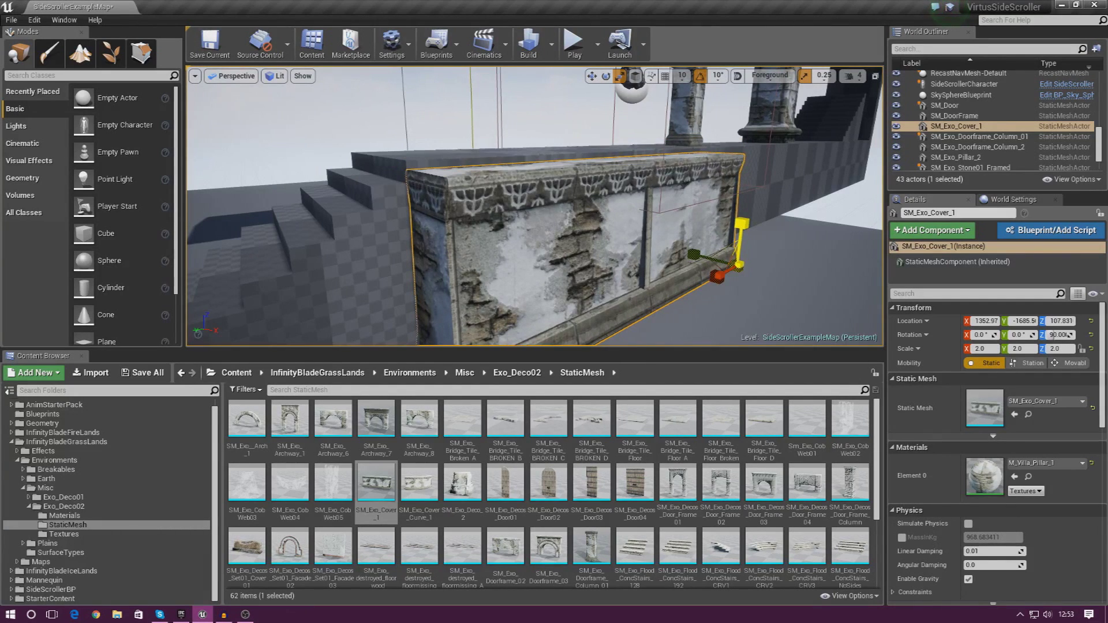
click(805, 78)
drag(742, 221, 743, 215)
right_drag(742, 219, 667, 219)
Duplicate the SM_Exo_Cover_1 wall along Y and align the copy end to end with the original.
click(592, 76)
mouse_move(635, 271)
right_down()
mouse_move(693, 263)
mouse_move(635, 271)
right_up()
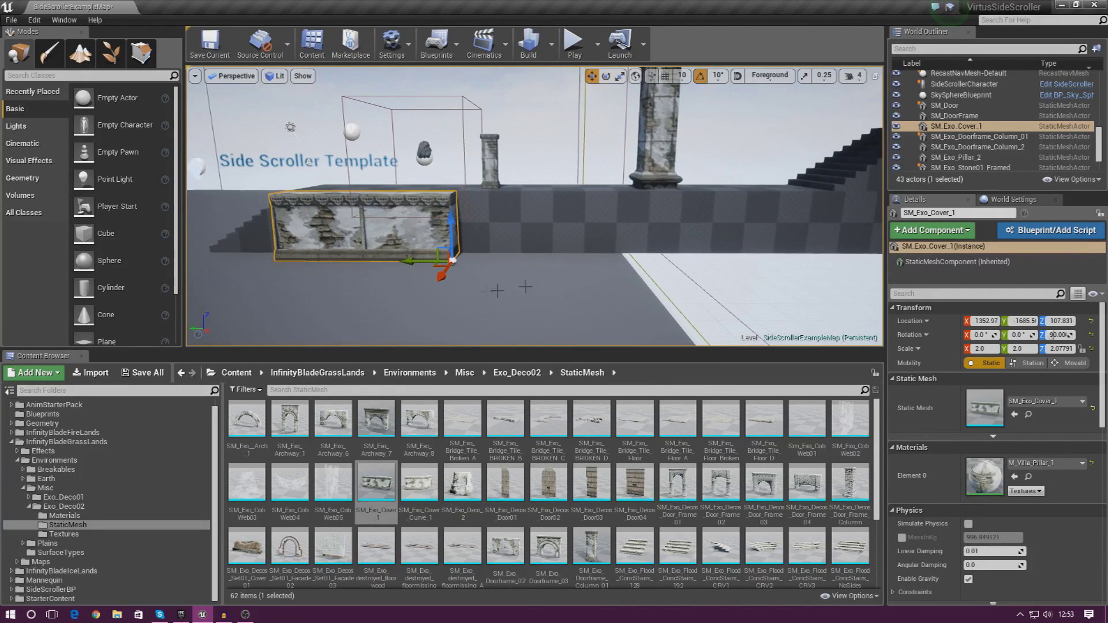
alt+drag(422, 261, 585, 285)
click(568, 309)
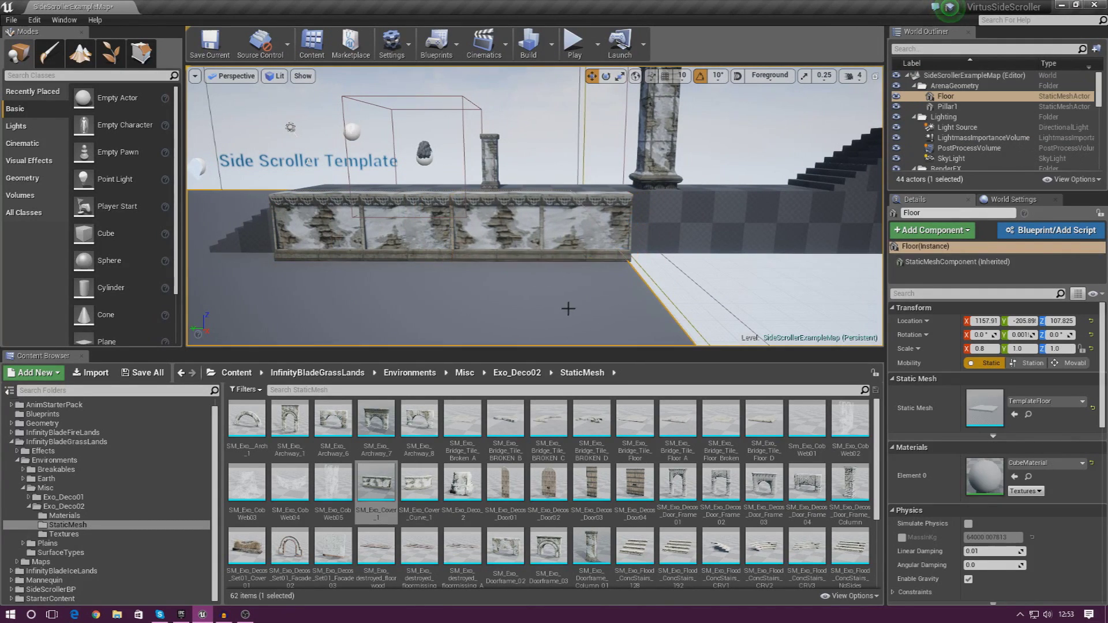
Paste a third wall copy and move it to the end of the row, at about Y -2742.
click(559, 248)
key(ctrl+v)
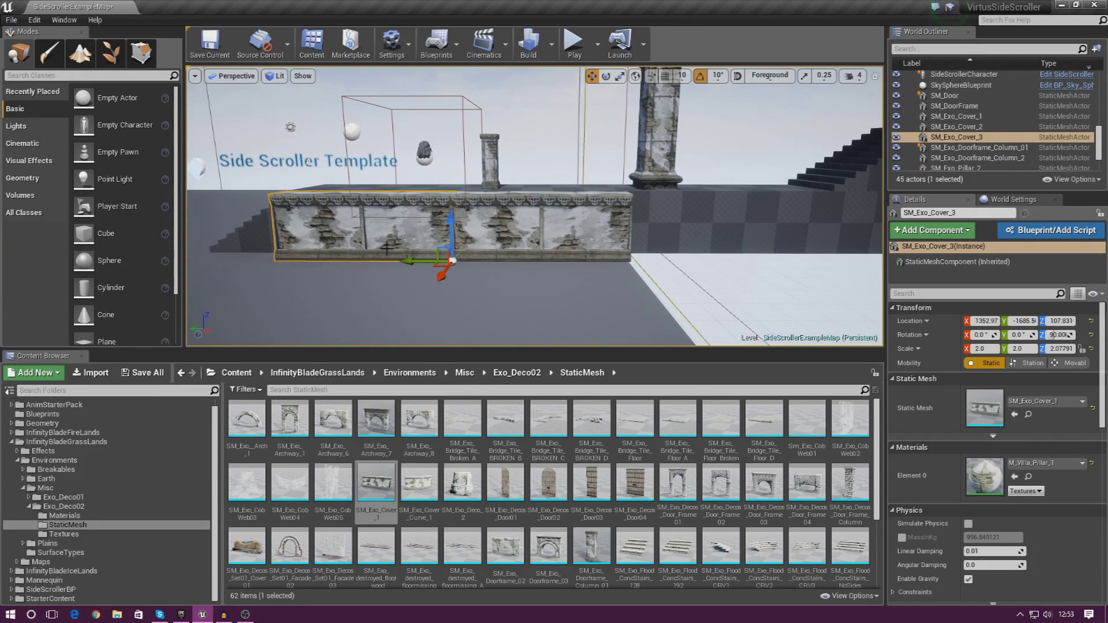
drag(404, 259, 764, 260)
right_drag(588, 254, 568, 241)
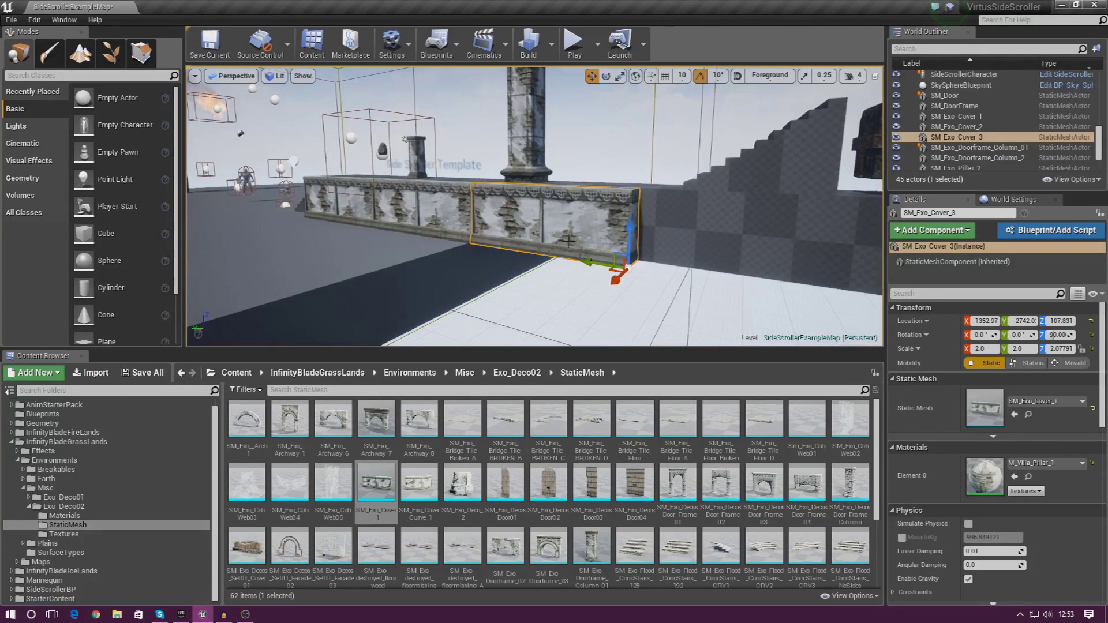
right_click(570, 241)
mouse_move(600, 391)
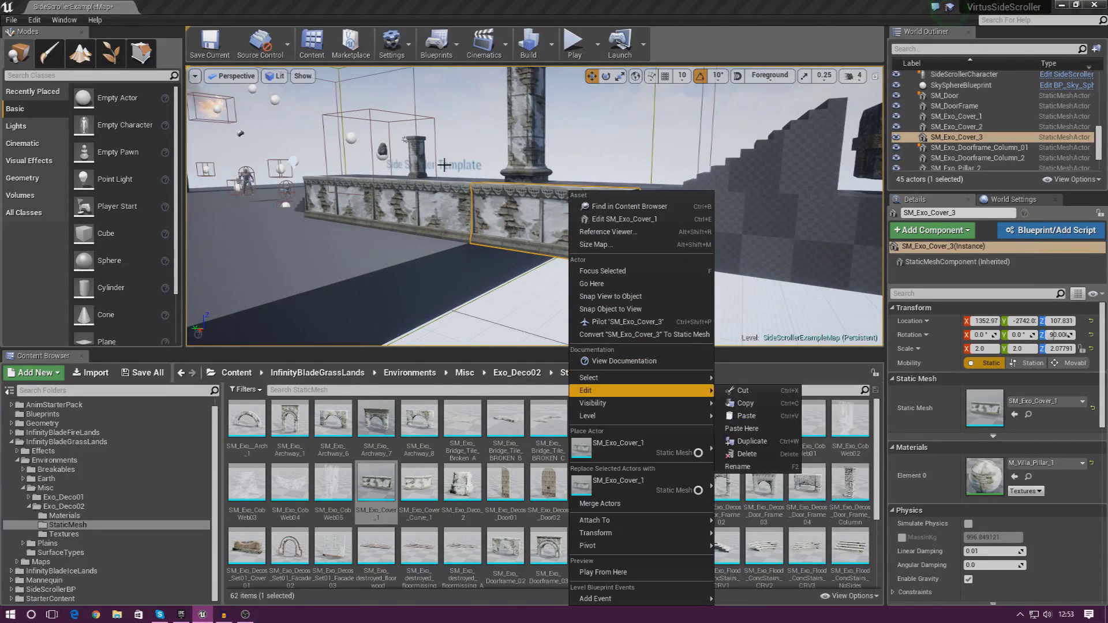
Paste a fourth wall copy and slide it along Y until it continues the row past the third wall.
right_drag(454, 281, 482, 261)
key(ctrl+v)
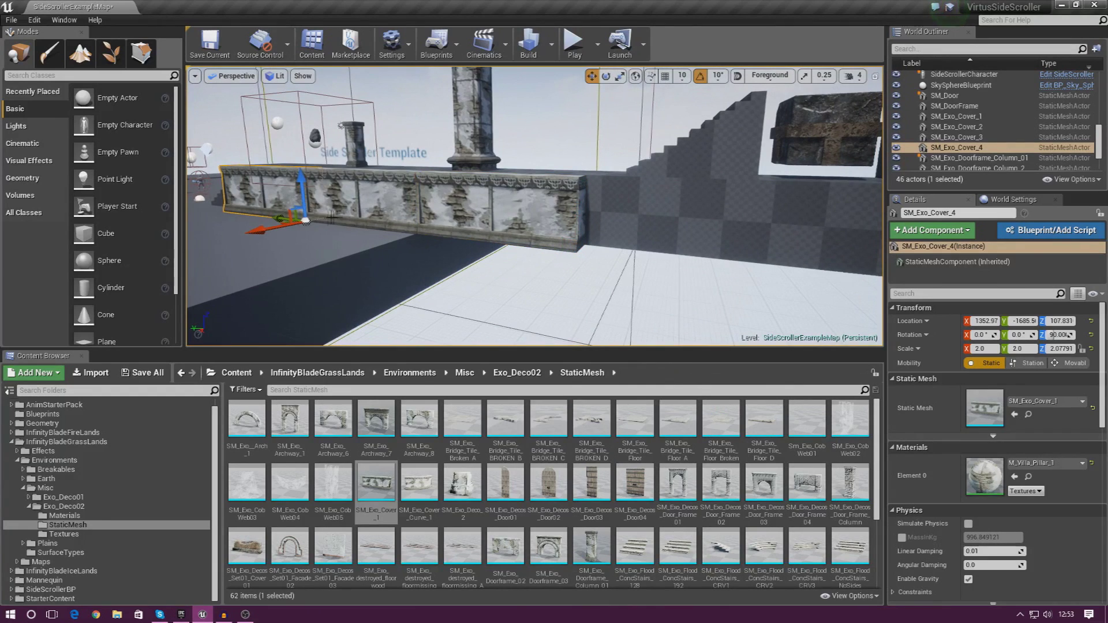
drag(268, 216, 785, 276)
right_drag(657, 265, 444, 277)
Paste a fifth wall copy and move it to about Y -3790 to extend the row along the raised ground.
key(ctrl+v)
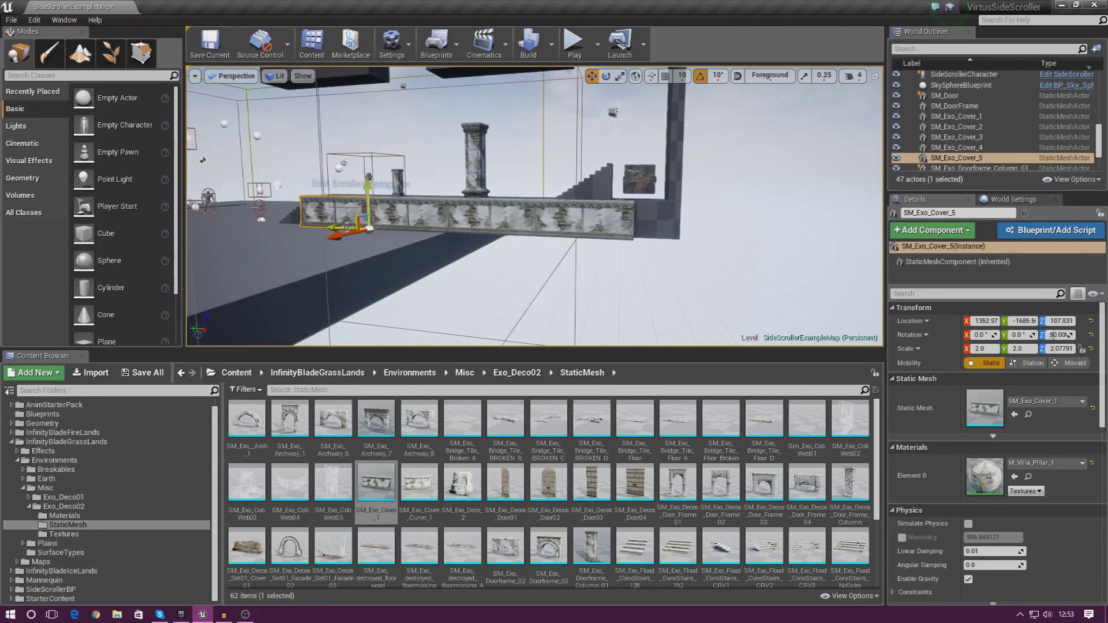
drag(333, 229, 711, 251)
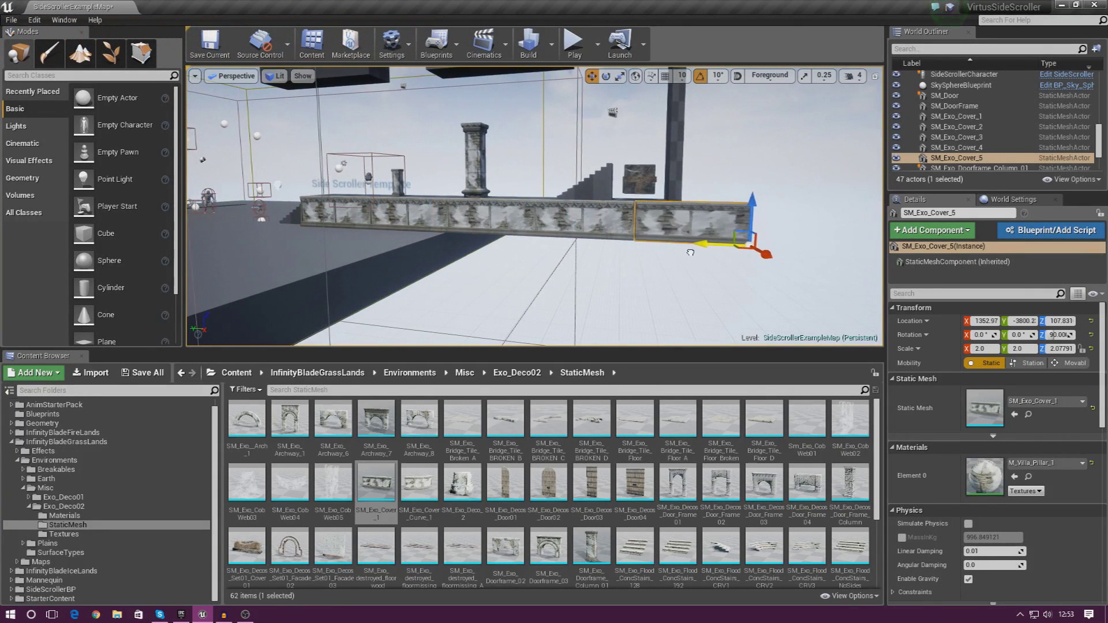
key(w)
mouse_move(639, 267)
right_down()
mouse_move(696, 267)
mouse_move(643, 267)
right_up()
key(s)
right_drag(618, 219, 617, 218)
key(s)
right_drag(621, 145, 622, 144)
key(s)
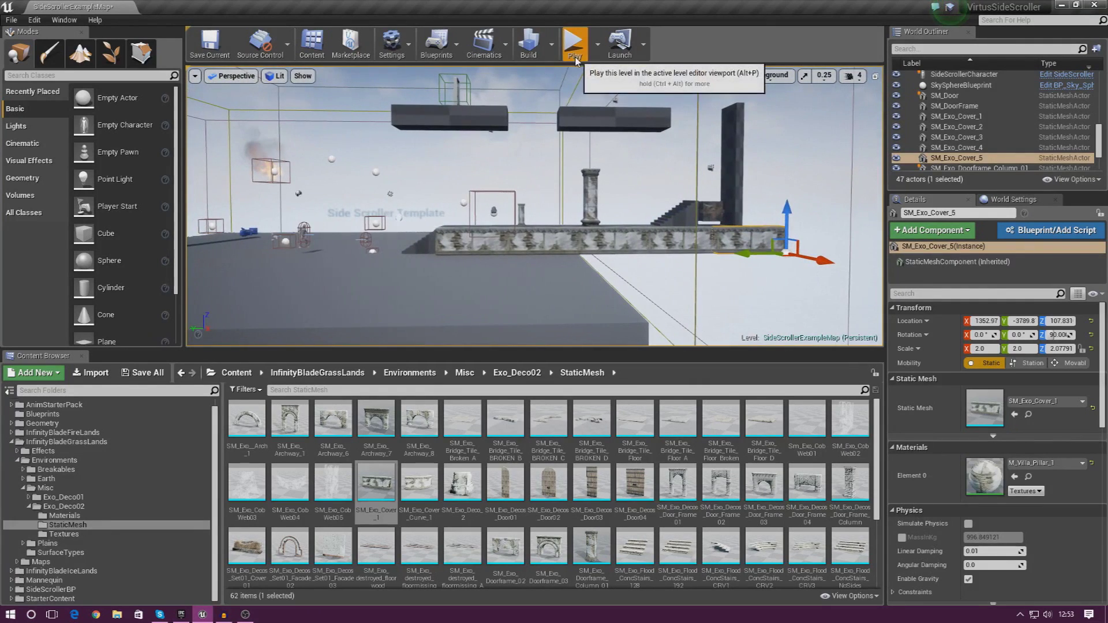
Playtest the level, running and jumping the character onto the raised ground, and end the session.
click(574, 47)
key(d)
key(space)
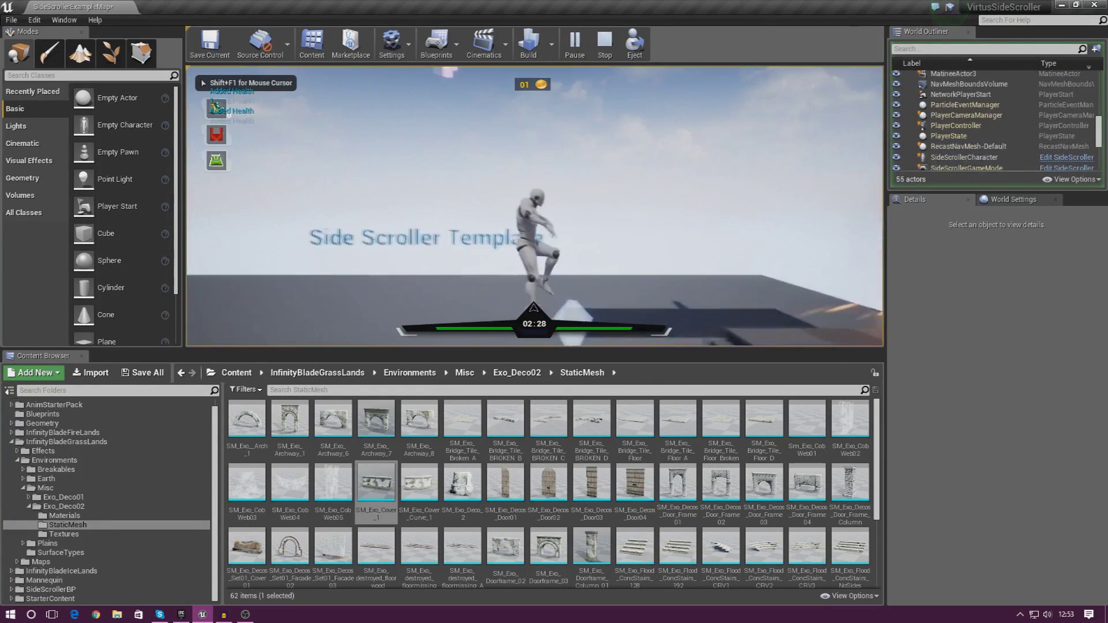
key(d)
key(space)
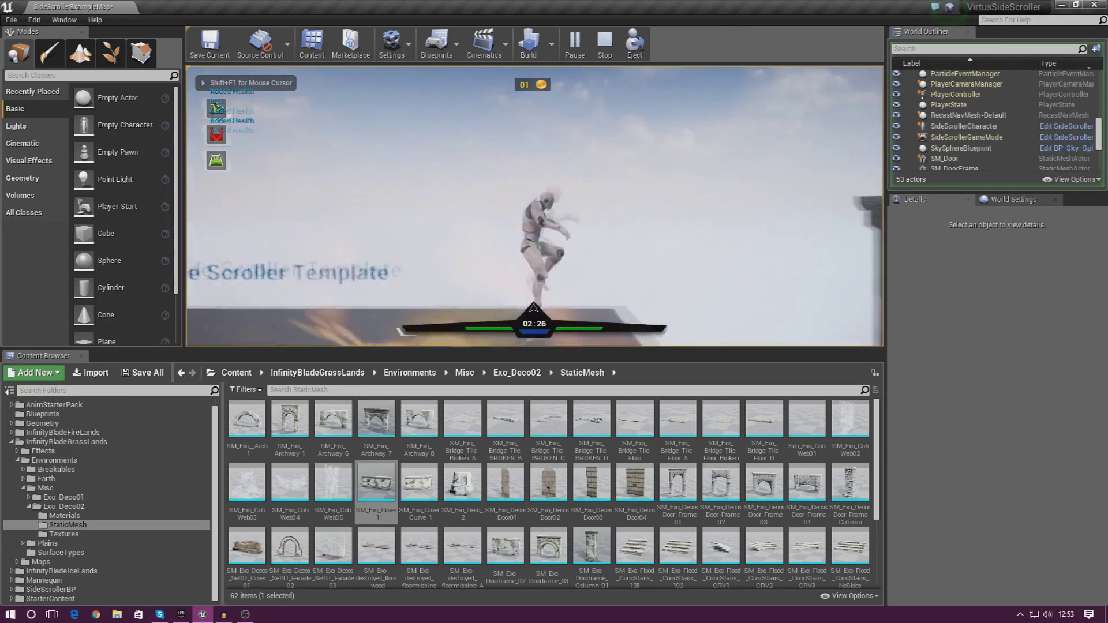
key(Escape)
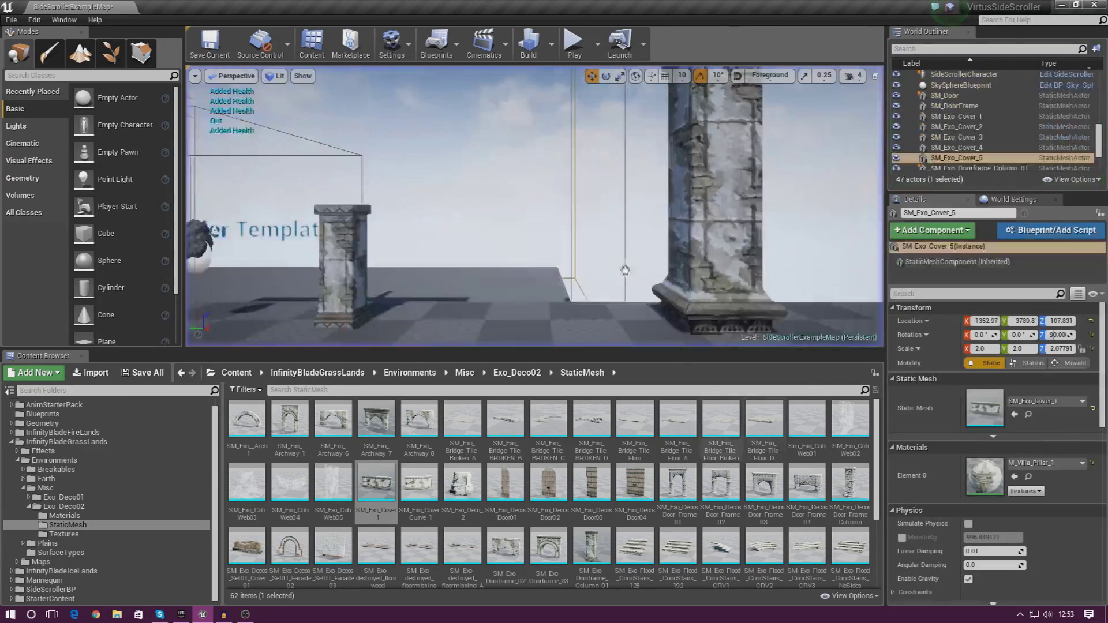
Try covering the first stair brush with the SM_Exo_Flood_ConcStairs_128 mesh by placing it on the steps.
right_drag(535, 206, 521, 314)
key(w)
key(s)
key(a)
right_drag(534, 206, 675, 206)
key(a)
right_drag(522, 315, 522, 315)
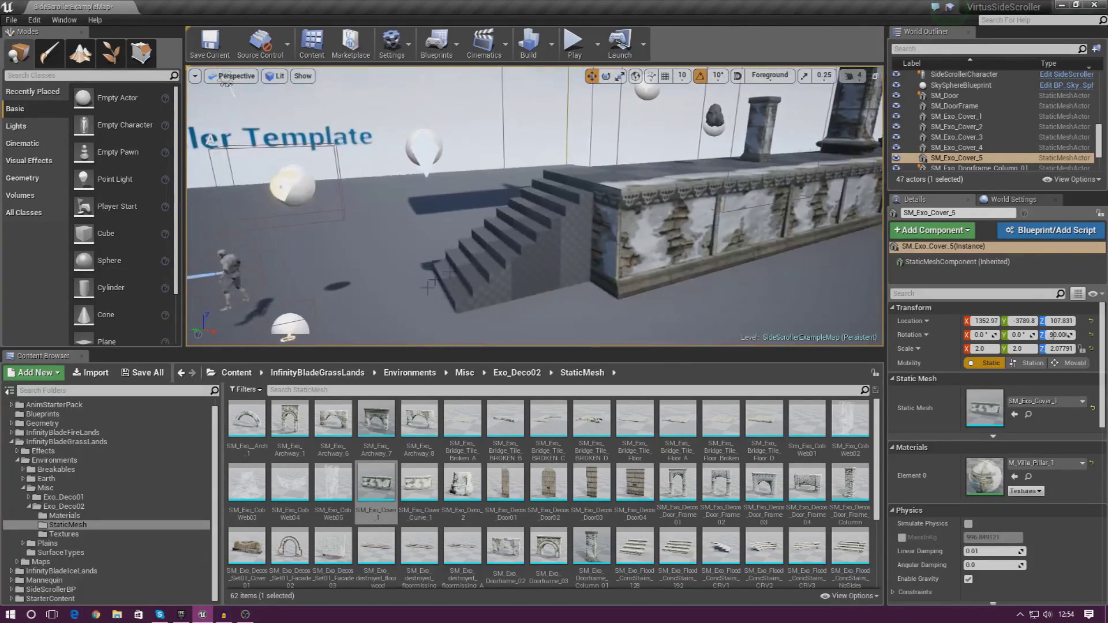
click(479, 264)
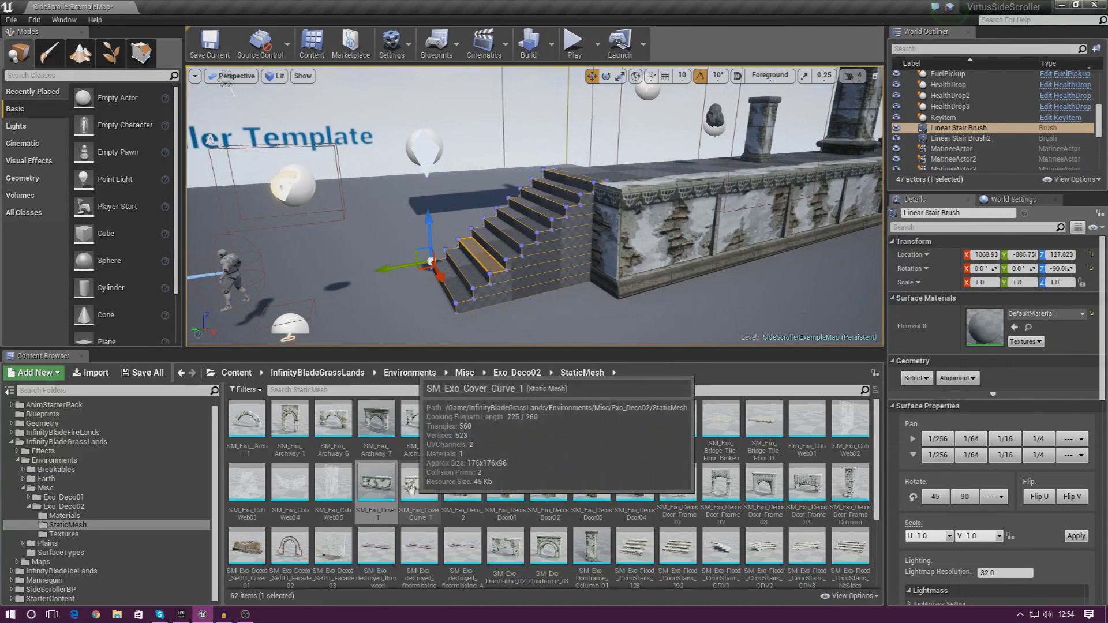
scroll(577, 488, down, 2)
click(635, 479)
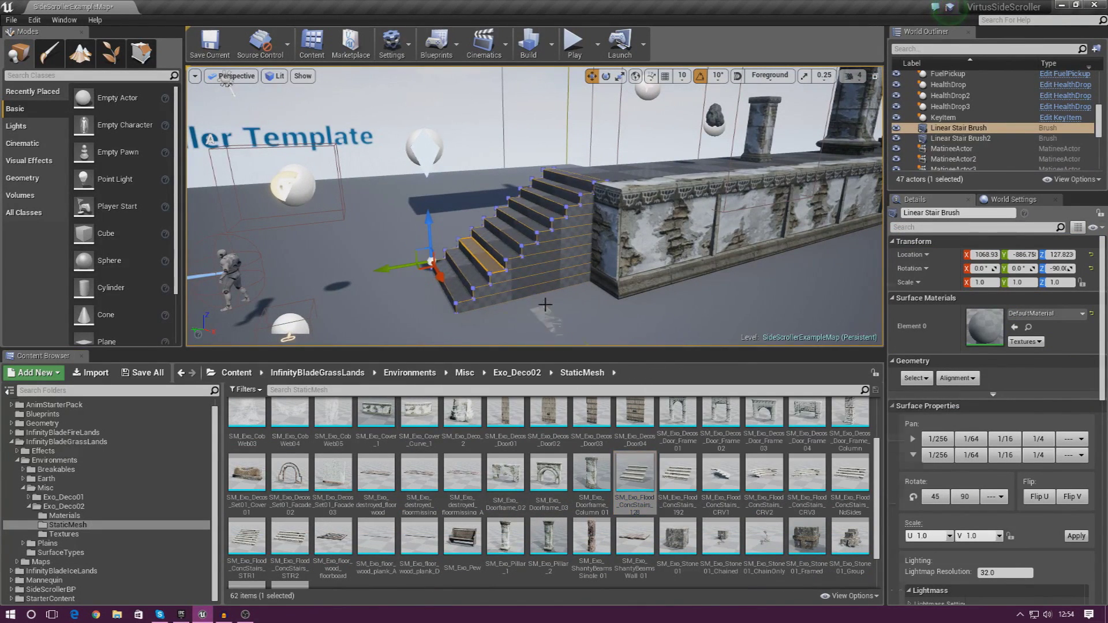
drag(545, 304, 546, 203)
Try aligning the concrete stairs mesh with the stair brush, and delete the mesh.
right_drag(545, 204, 623, 179)
drag(662, 145, 624, 141)
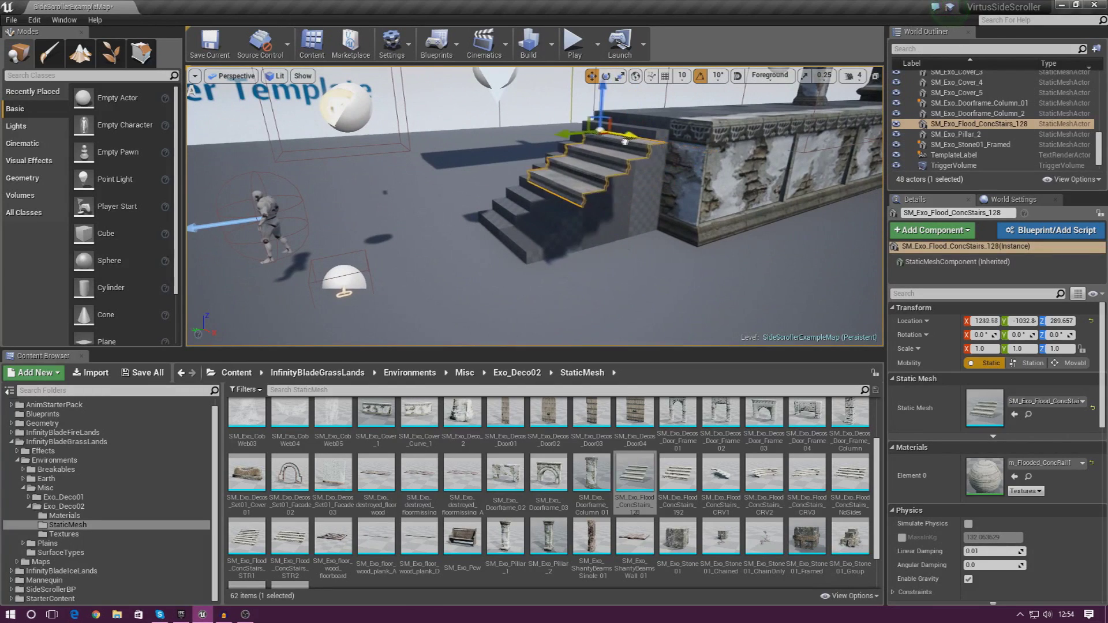
drag(587, 104, 592, 153)
key(Delete)
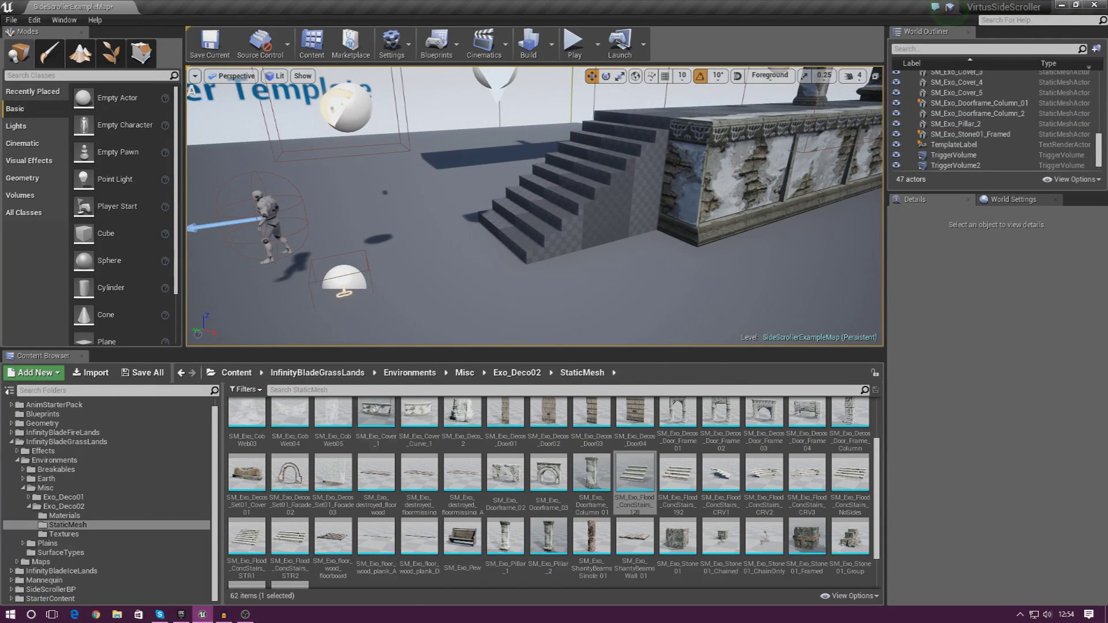
Open the Exo_Deco02 Materials folder and select the top face of the bottom stair step.
click(127, 515)
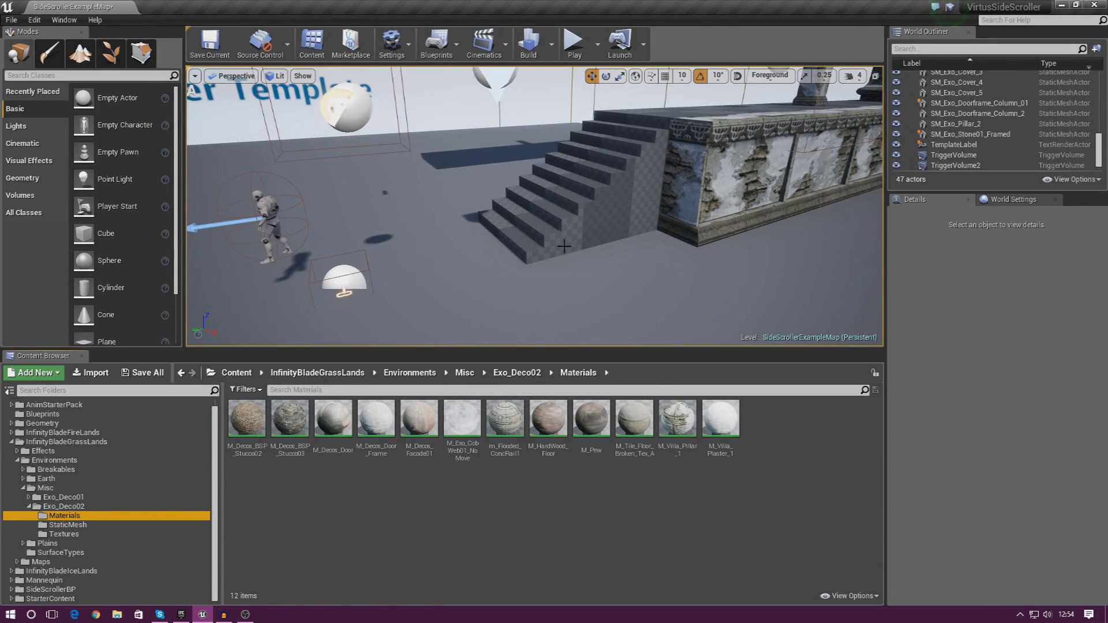
click(576, 217)
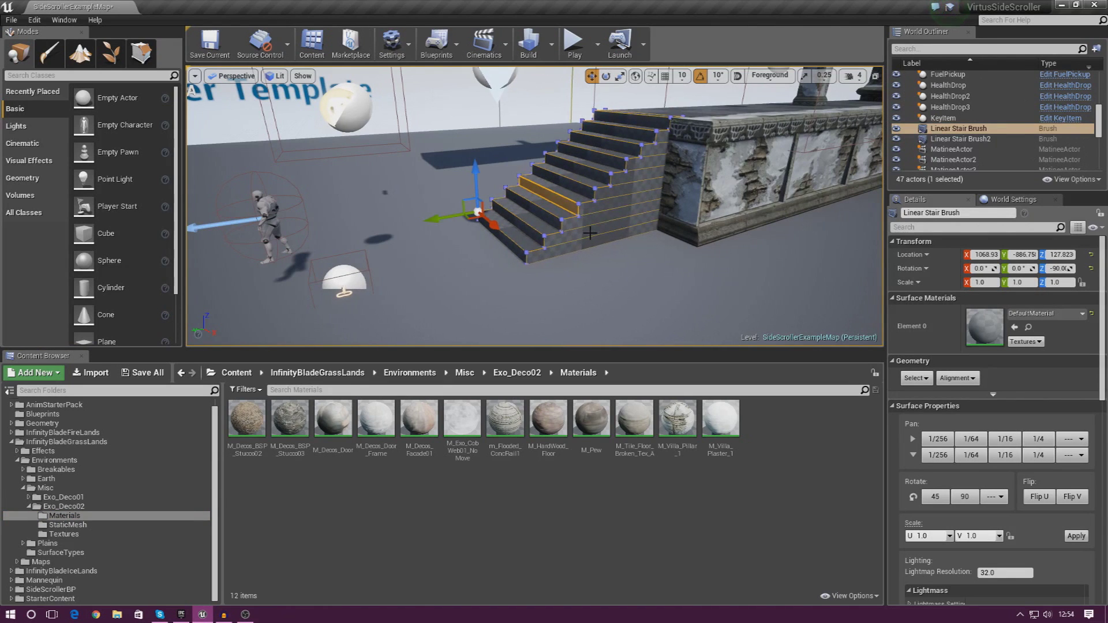
right_drag(645, 229, 456, 332)
click(470, 263)
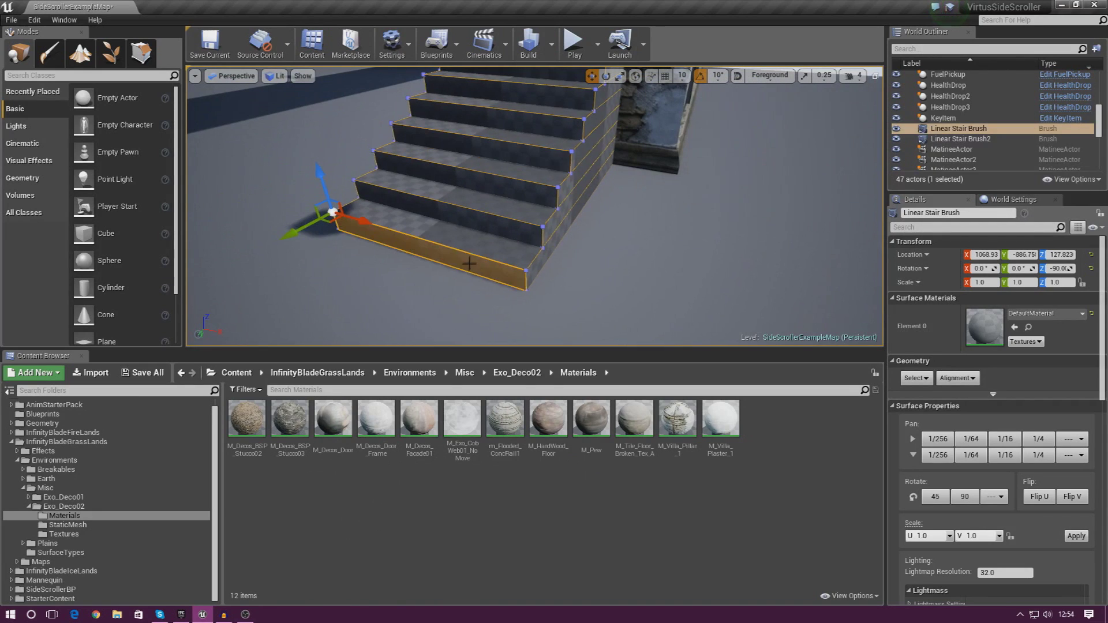
click(472, 245)
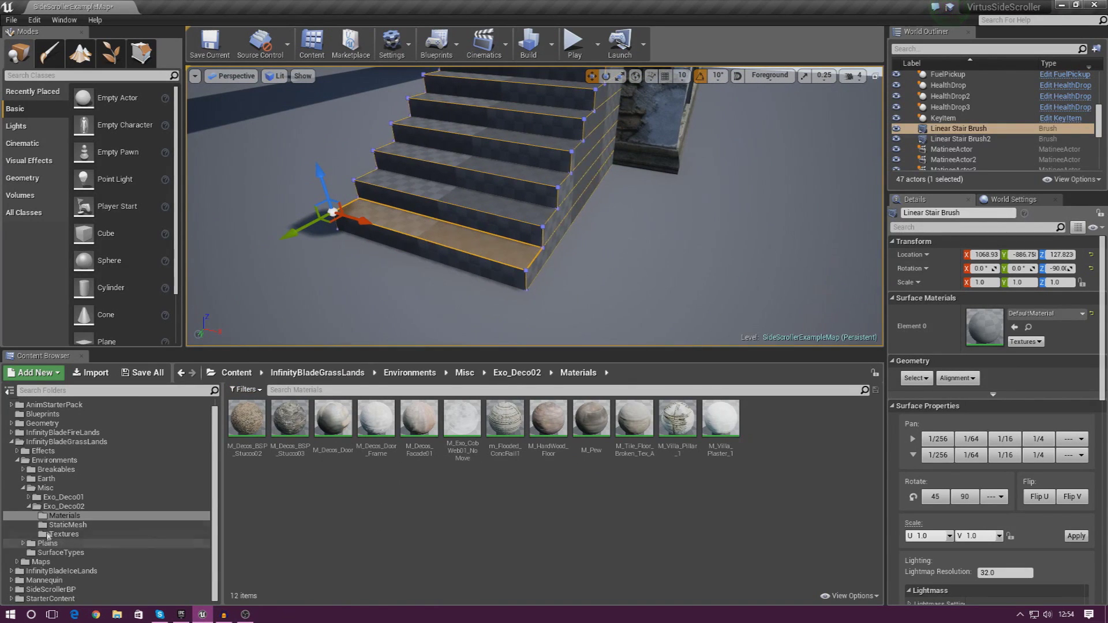
Try M_Decos_BSP_Stucco03 and m_Flooded_ConcRail1 on the bottom step's top face, and settle on the M_Villa_Pillar_1 material.
drag(281, 443, 484, 245)
click(557, 249)
right_drag(557, 248, 534, 254)
key(w)
key(s)
drag(505, 419, 537, 292)
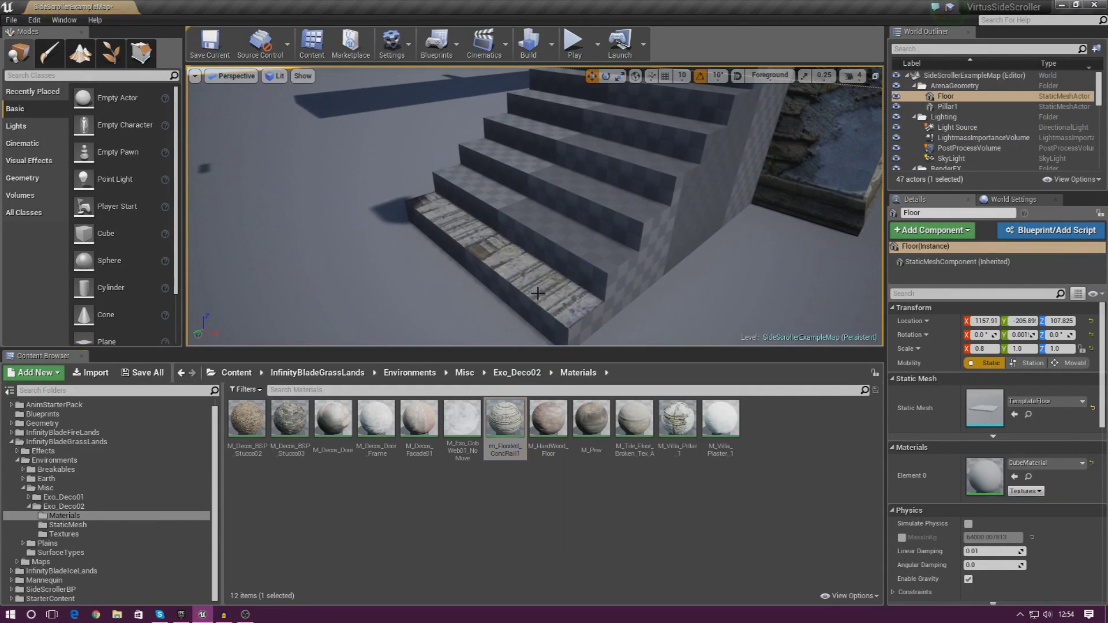
drag(669, 424, 535, 275)
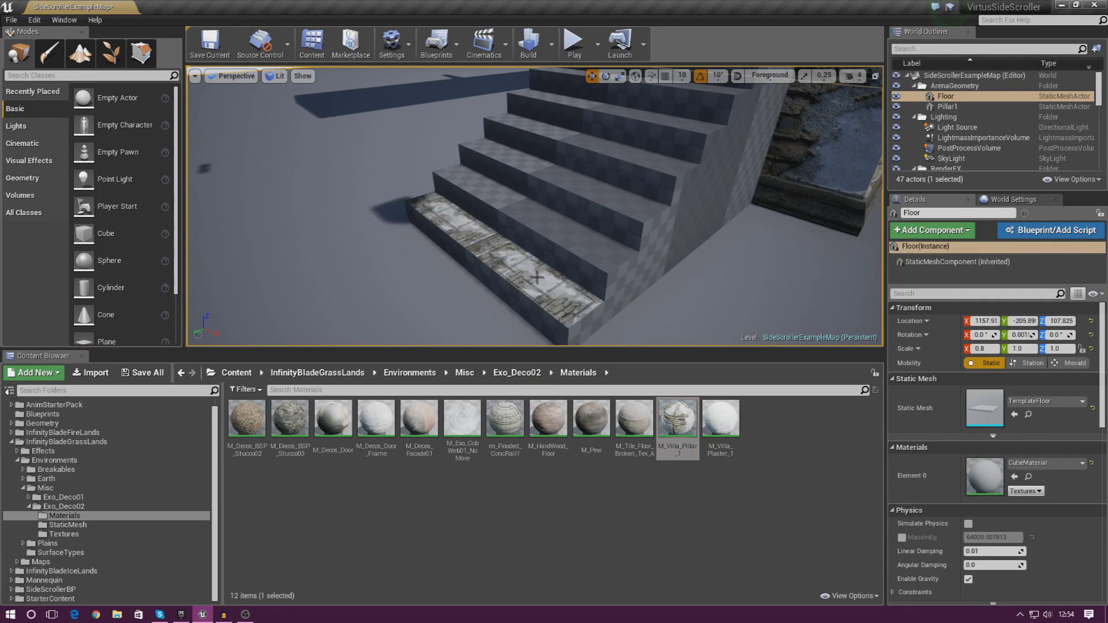
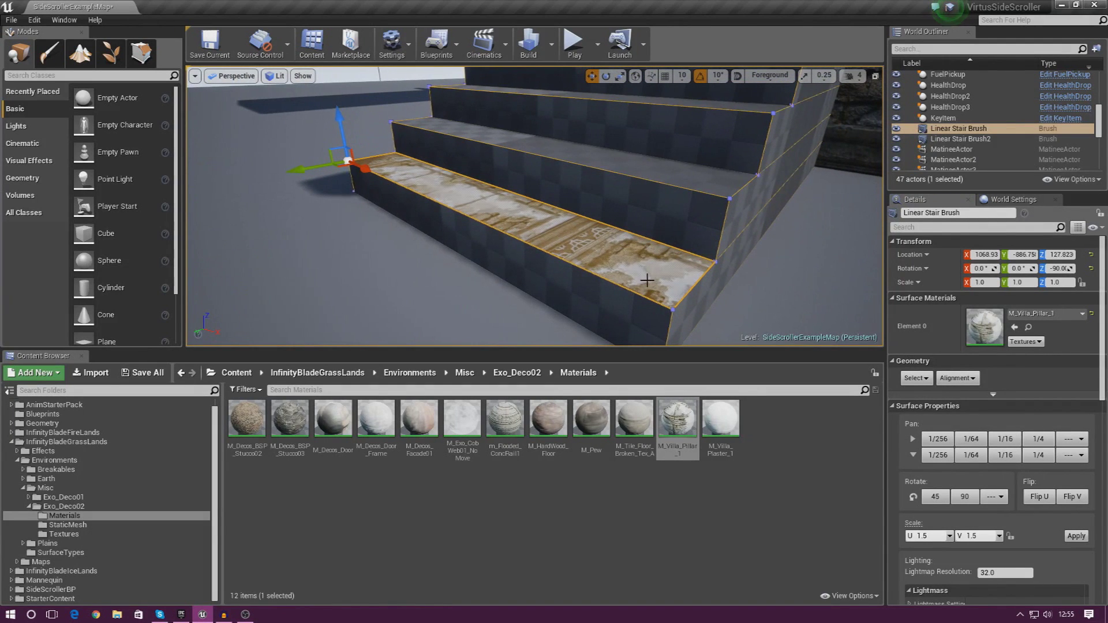
Select the riser and tread faces of the whole staircase and apply the M_Villa_Pillar_1 material to them.
click(613, 303)
ctrl+click(619, 265)
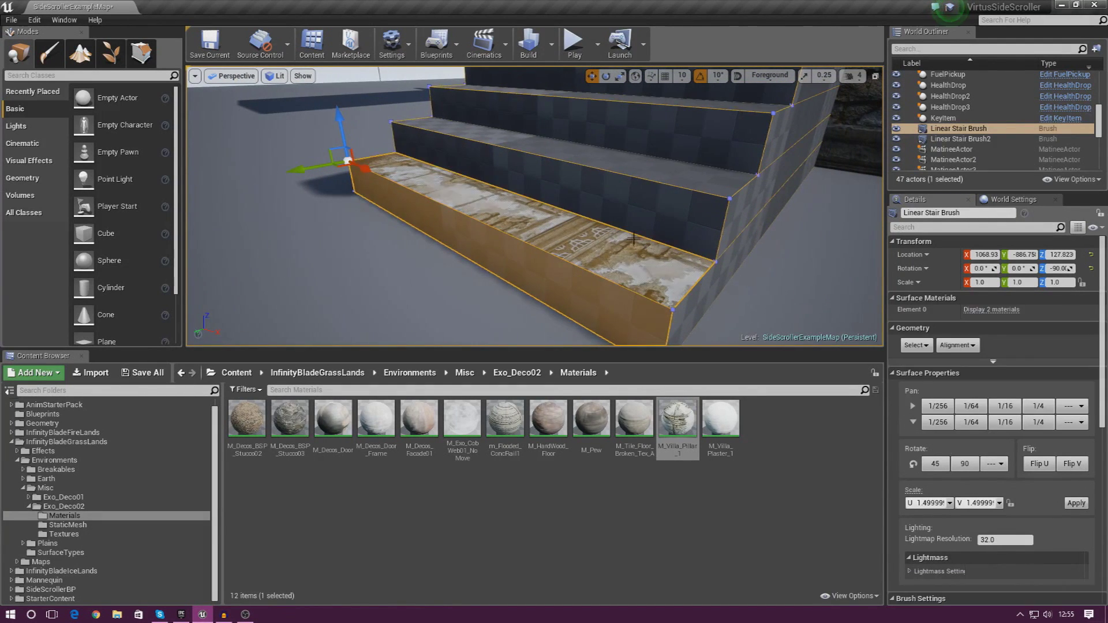
ctrl+click(643, 213)
ctrl+click(653, 168)
ctrl+click(664, 149)
right_drag(663, 149, 635, 127)
key(w)
scroll(600, 230, down, 6)
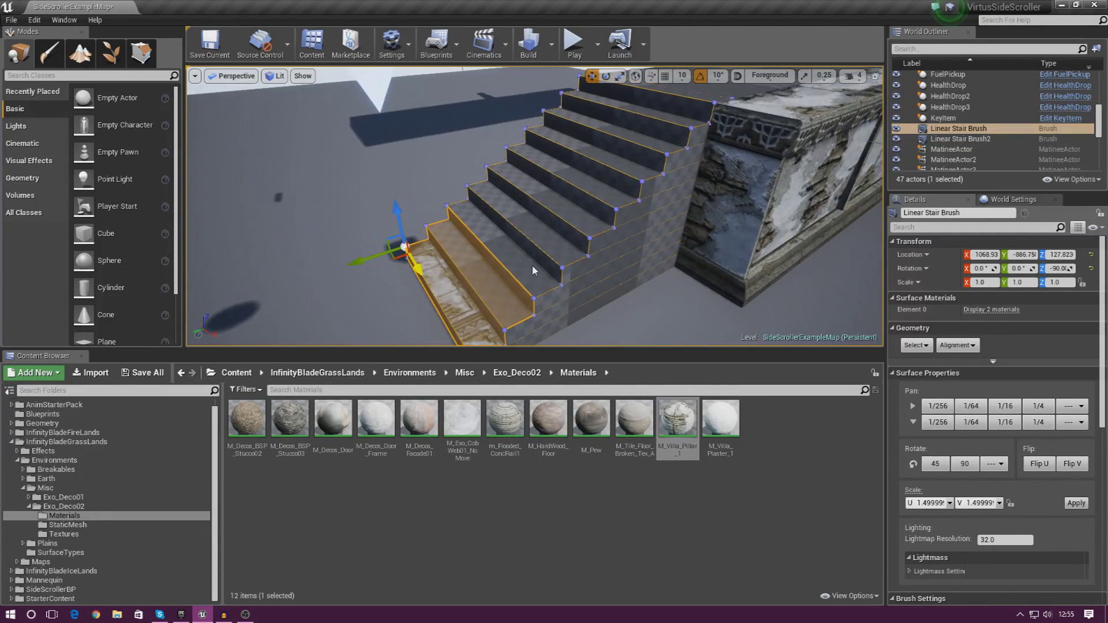
ctrl+click(536, 254)
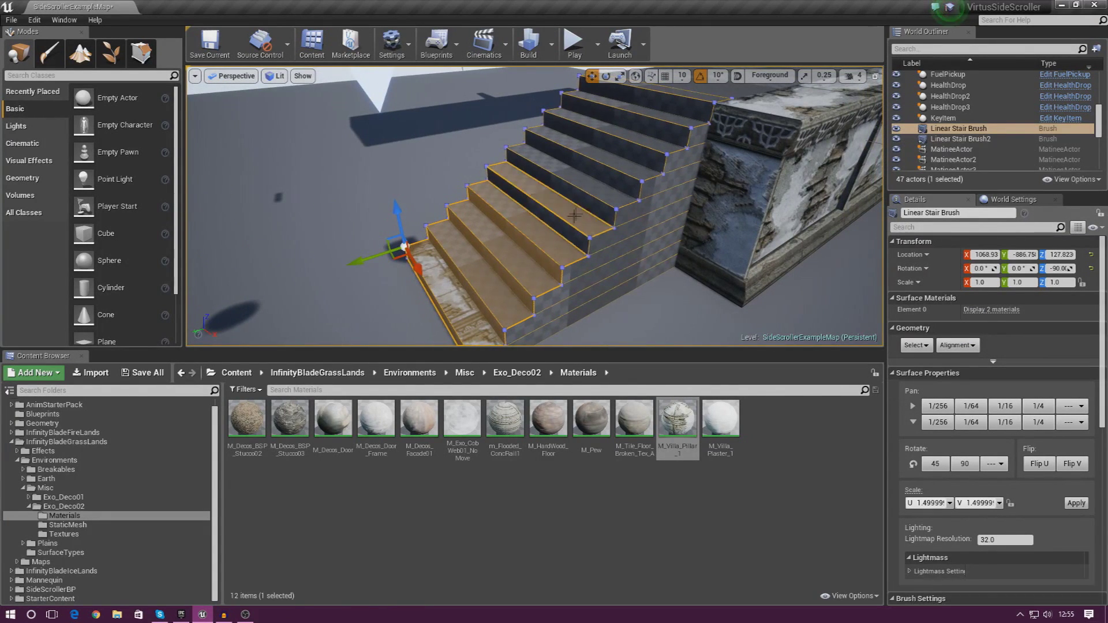
ctrl+click(591, 205)
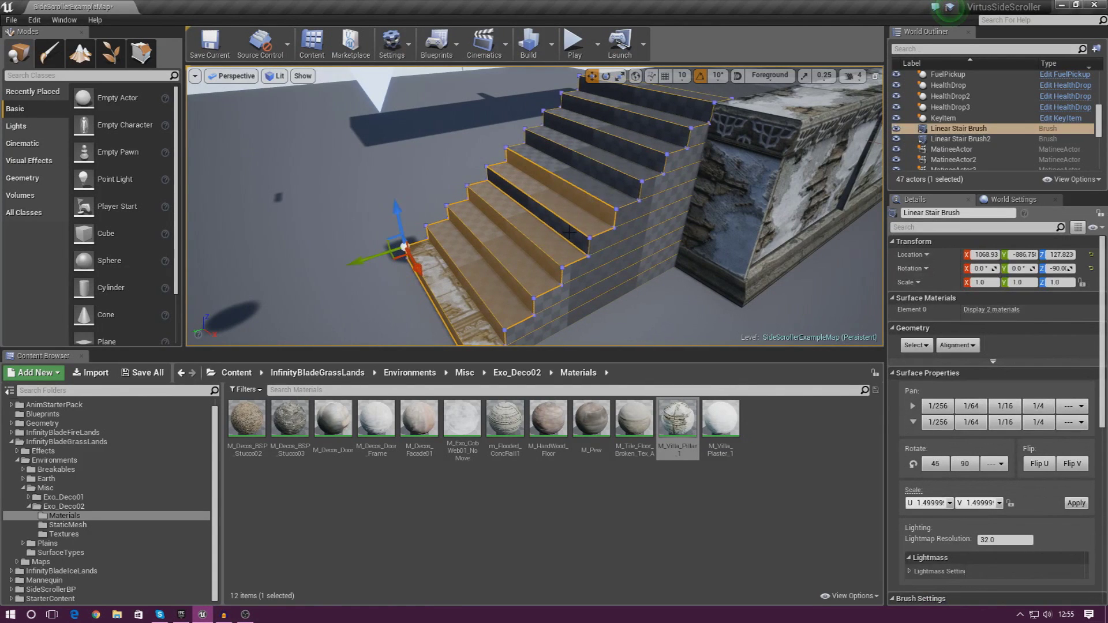
ctrl+click(603, 188)
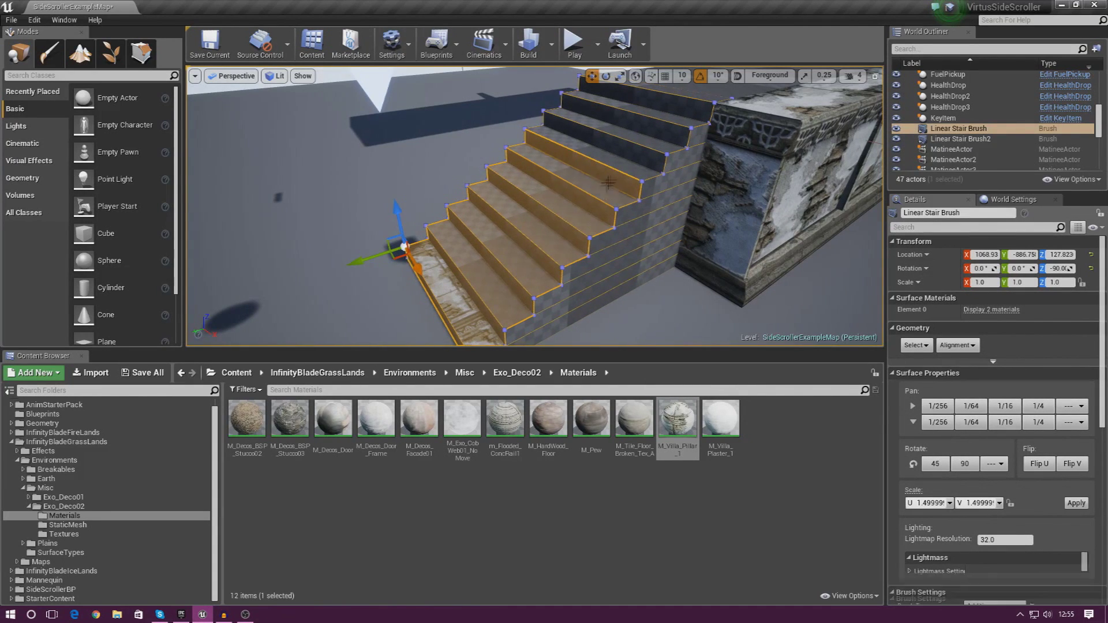
ctrl+click(630, 172)
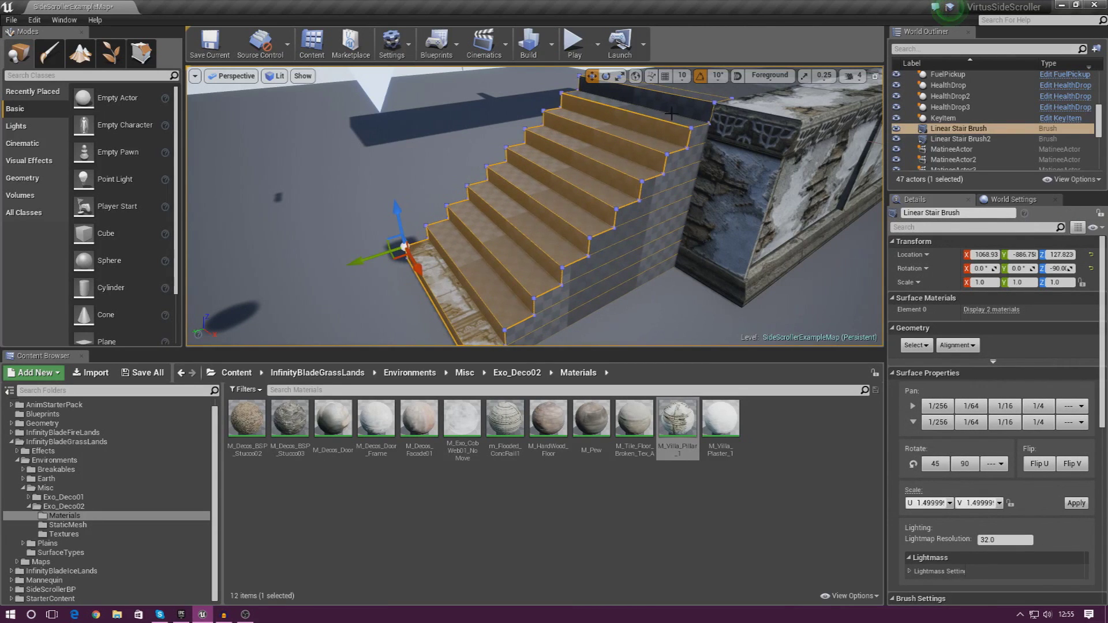
ctrl+click(682, 95)
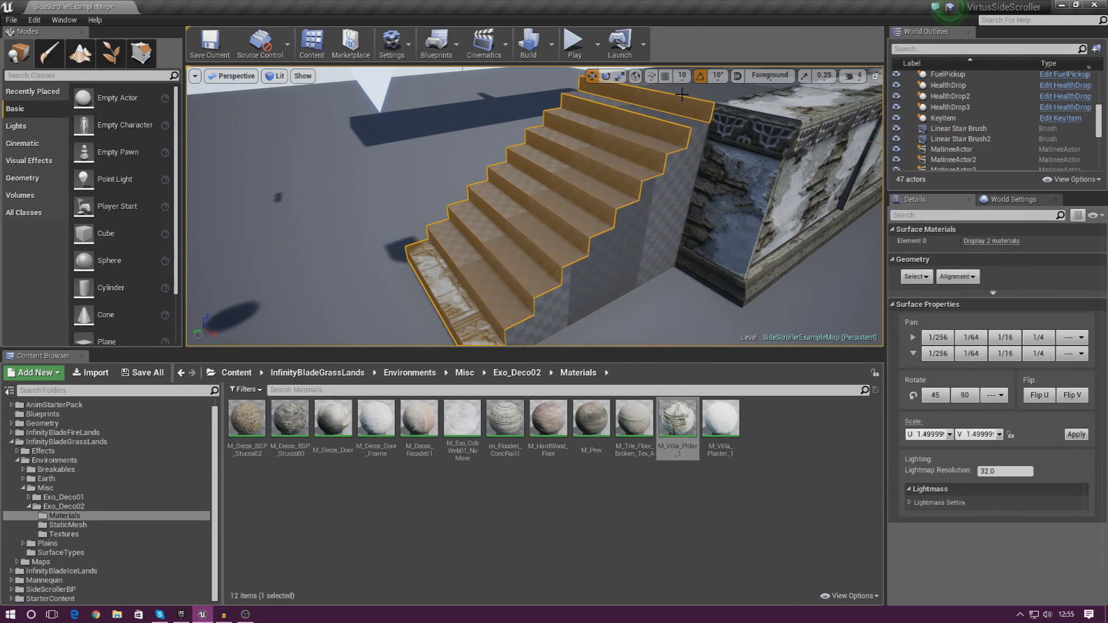
click(681, 100)
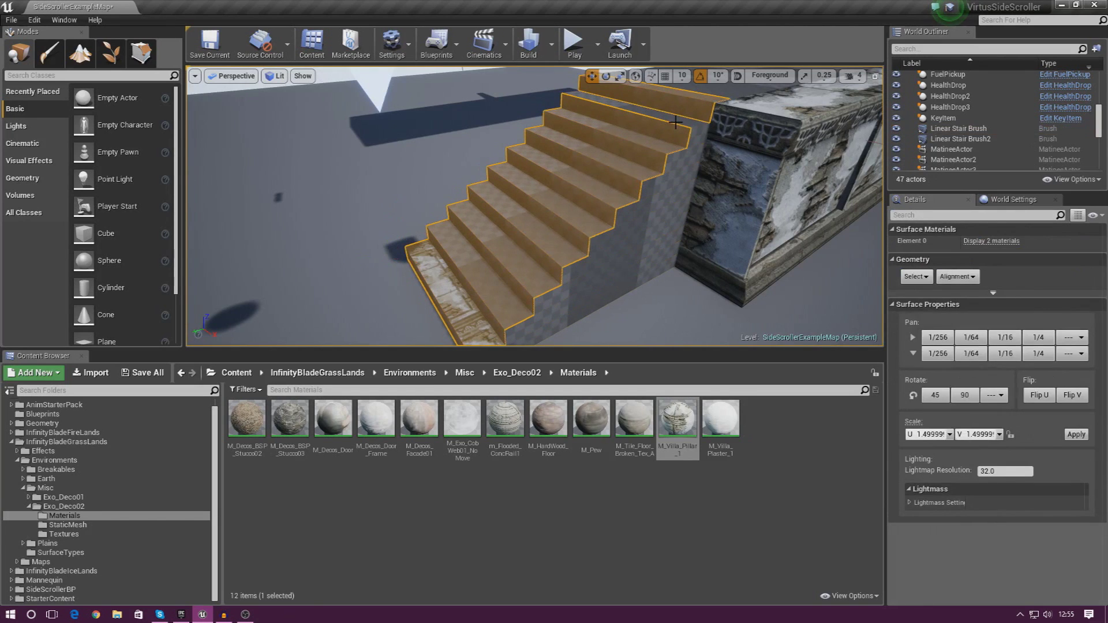
drag(678, 419, 539, 234)
Select all the side faces of the staircase brush and apply the M_Villa_Pillar_1 material to them.
right_drag(540, 234, 589, 267)
click(588, 265)
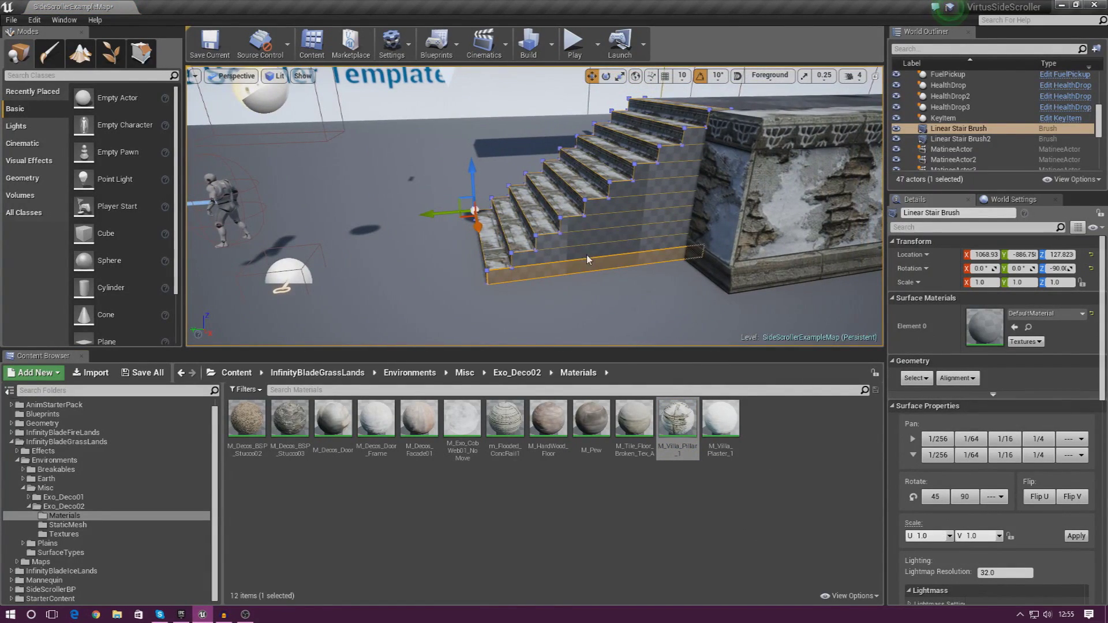
ctrl+click(634, 190)
ctrl+click(641, 187)
ctrl+click(645, 183)
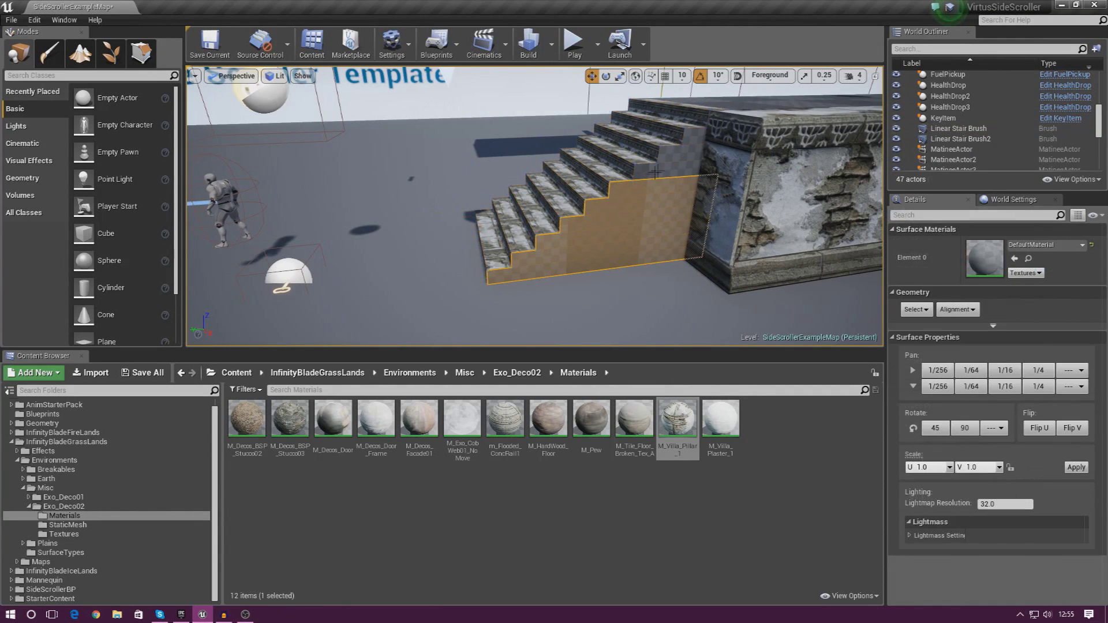
click(678, 165)
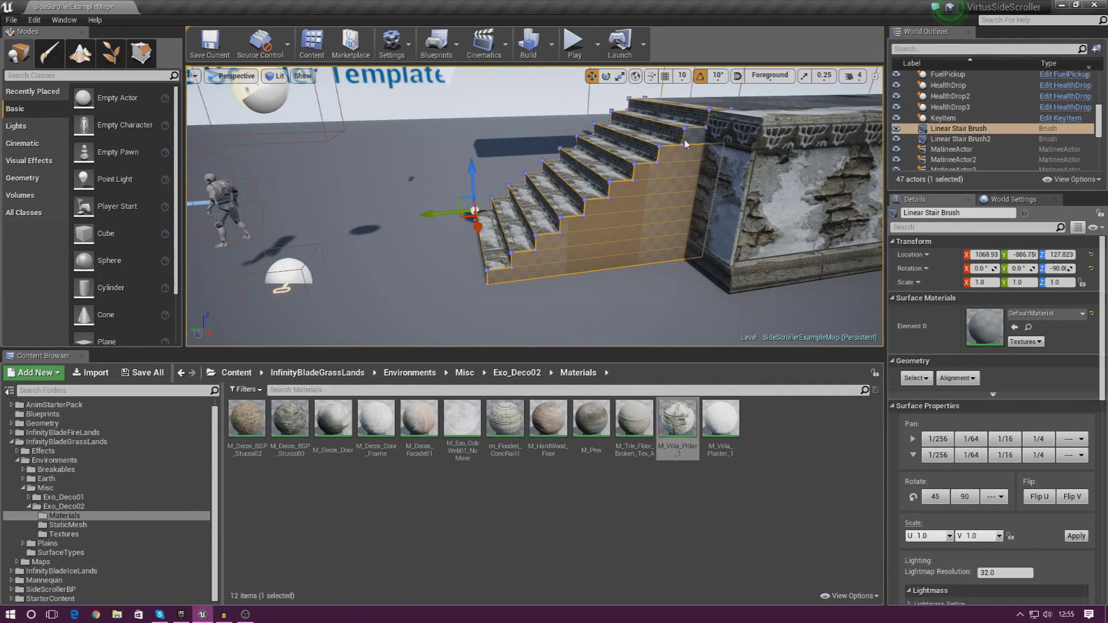
drag(678, 419, 614, 234)
Set the surface scale of the staircase's side faces to U 1.5 and V 1.5.
right_drag(614, 234, 693, 234)
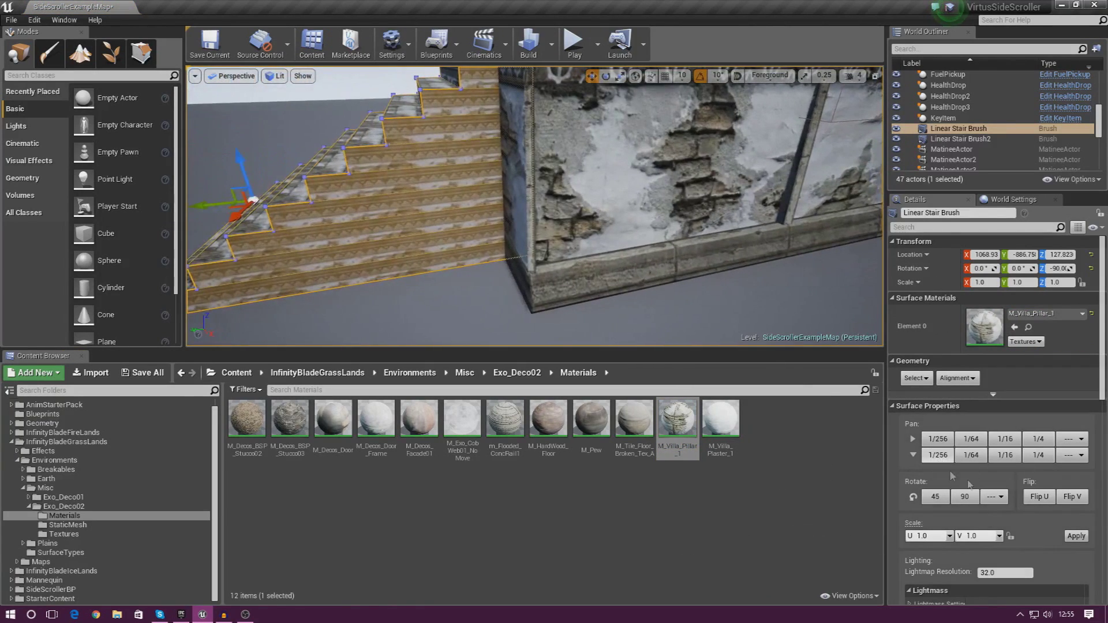
right_drag(498, 241, 439, 283)
right_drag(613, 326, 496, 300)
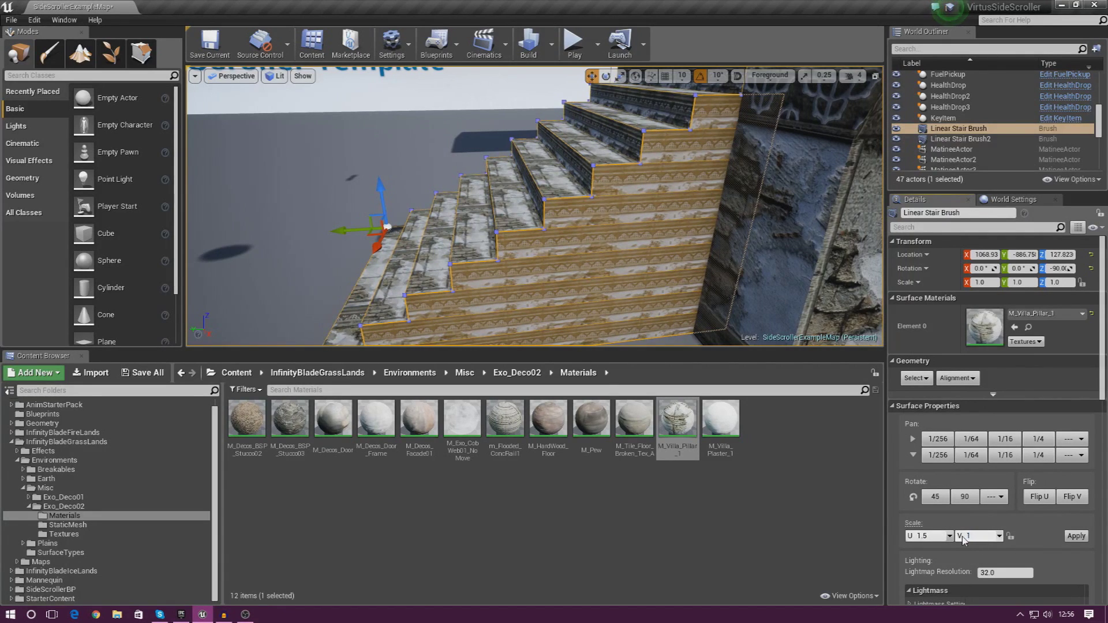
click(1078, 537)
right_drag(577, 231, 554, 271)
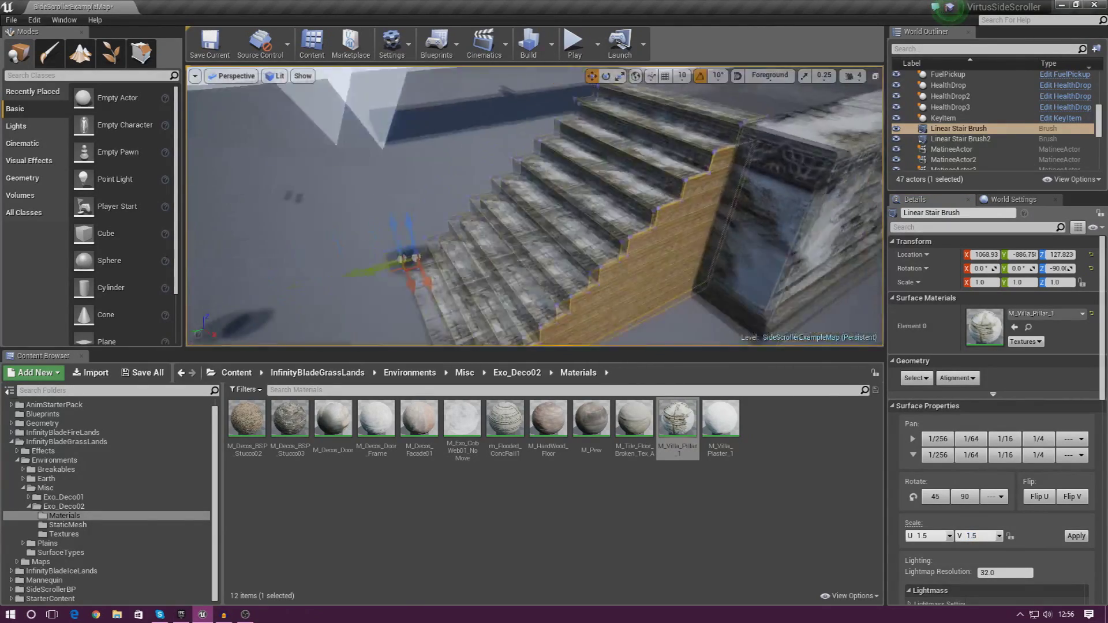
Select the top face of the platform's box brush and open the Exo_Deco02 StaticMesh folder.
right_drag(491, 231, 621, 278)
click(779, 294)
right_drag(779, 294, 664, 280)
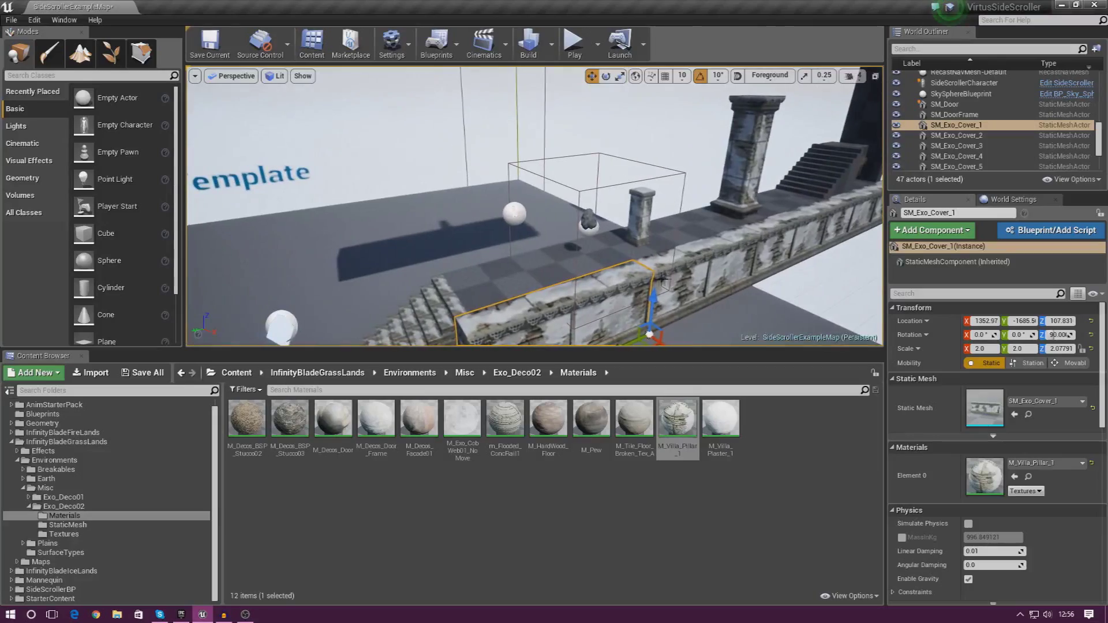
click(520, 269)
right_drag(519, 269, 387, 267)
right_drag(456, 257, 439, 255)
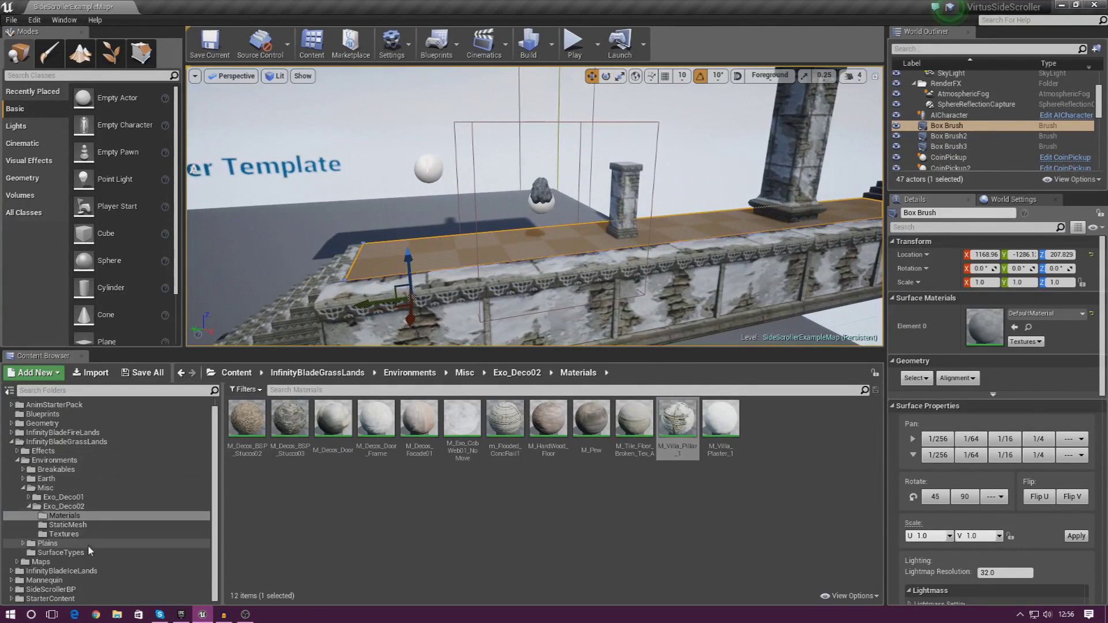
click(69, 525)
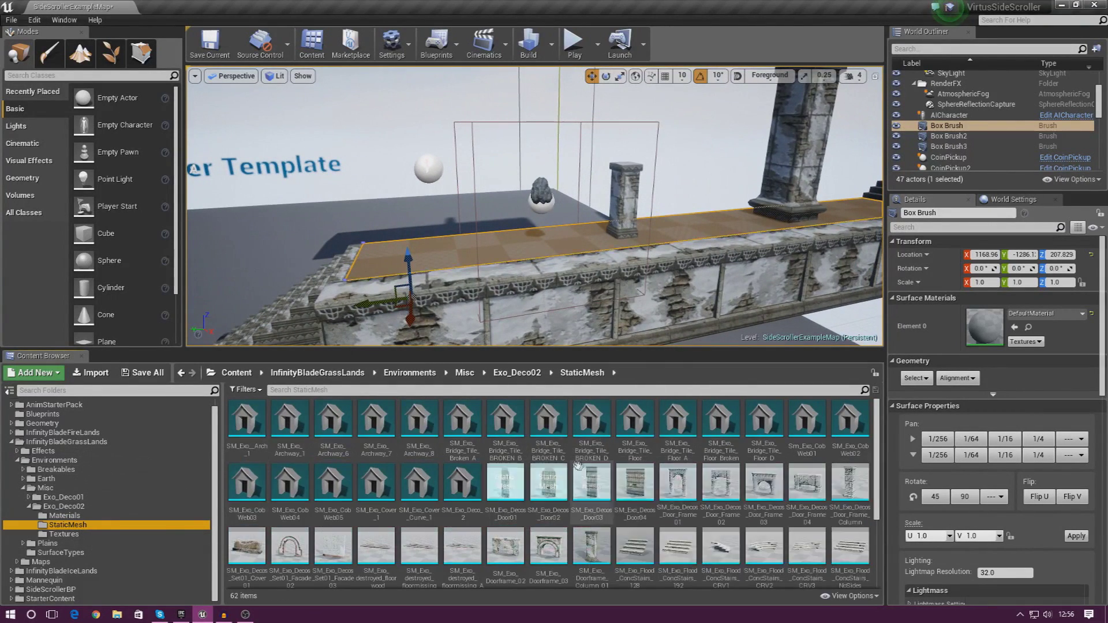
Place the SM_Exo_Bridge_Tile_Broken_A mesh on the platform's top at the end beside the stairs.
click(505, 424)
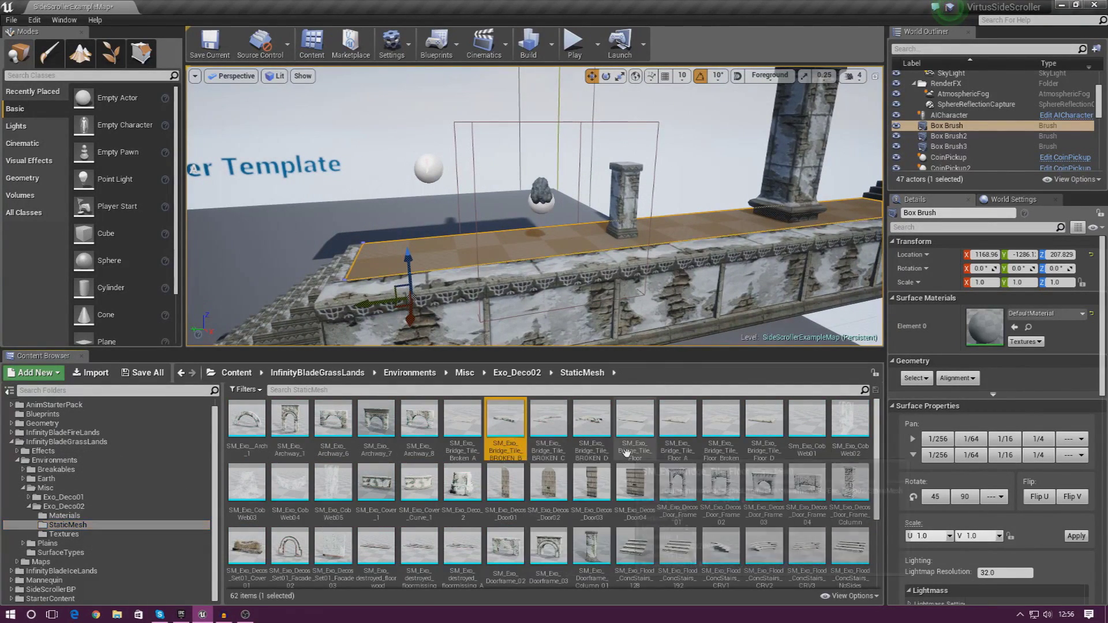
key(w)
right_drag(534, 206, 485, 257)
drag(463, 426, 432, 367)
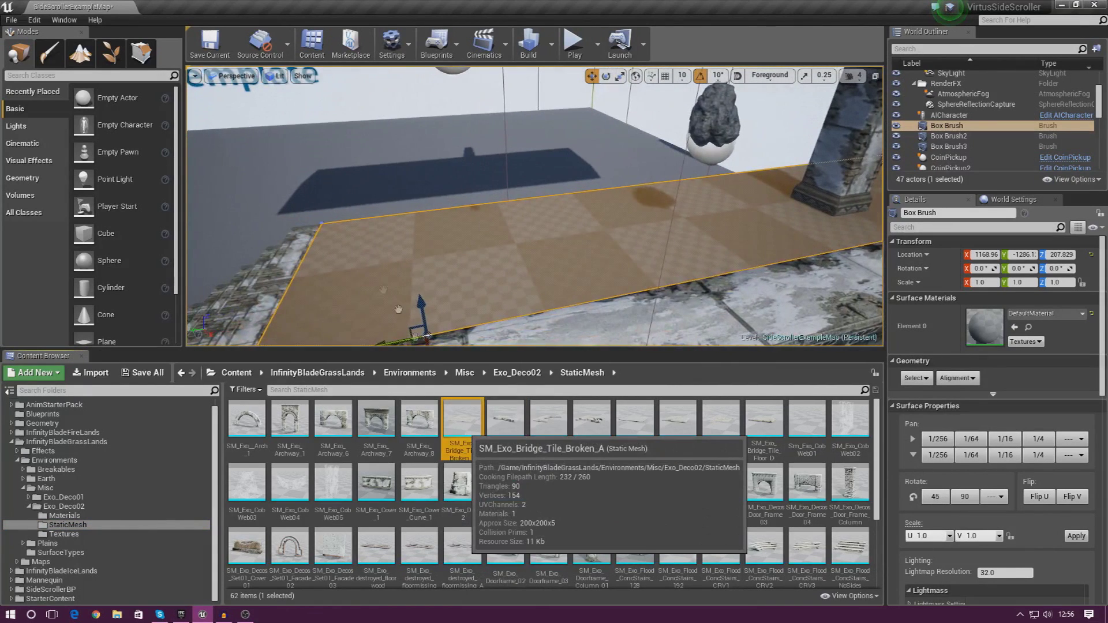
drag(402, 283, 404, 260)
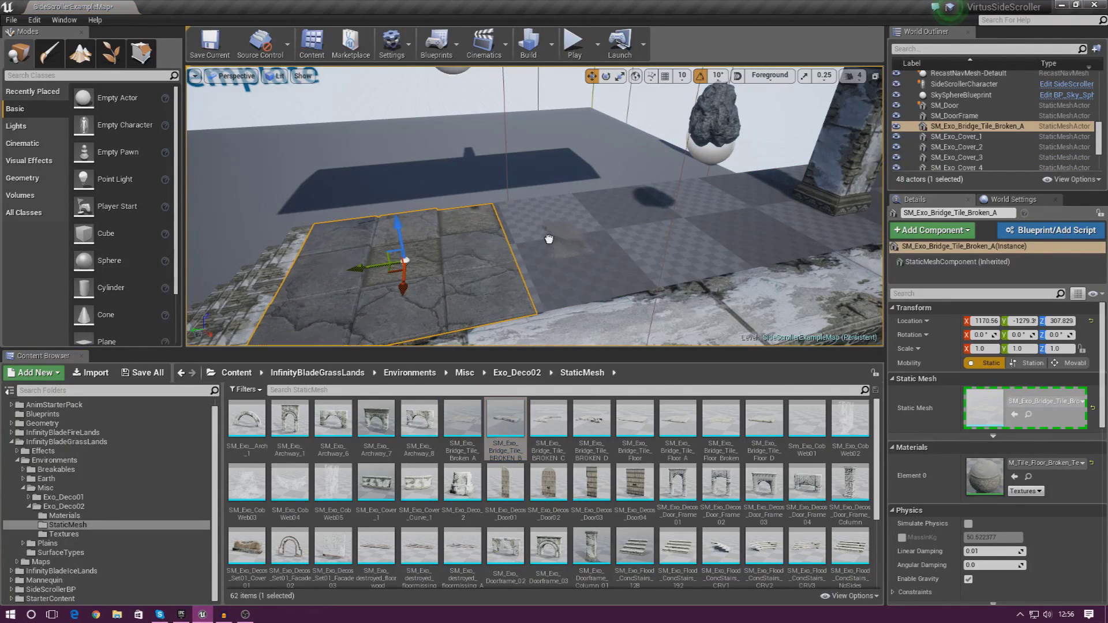
Try the SM_Exo_Bridge_Tile_BROKEN_C and BROKEN_D meshes beside the first tile, and delete both.
key(Escape)
drag(549, 420, 571, 267)
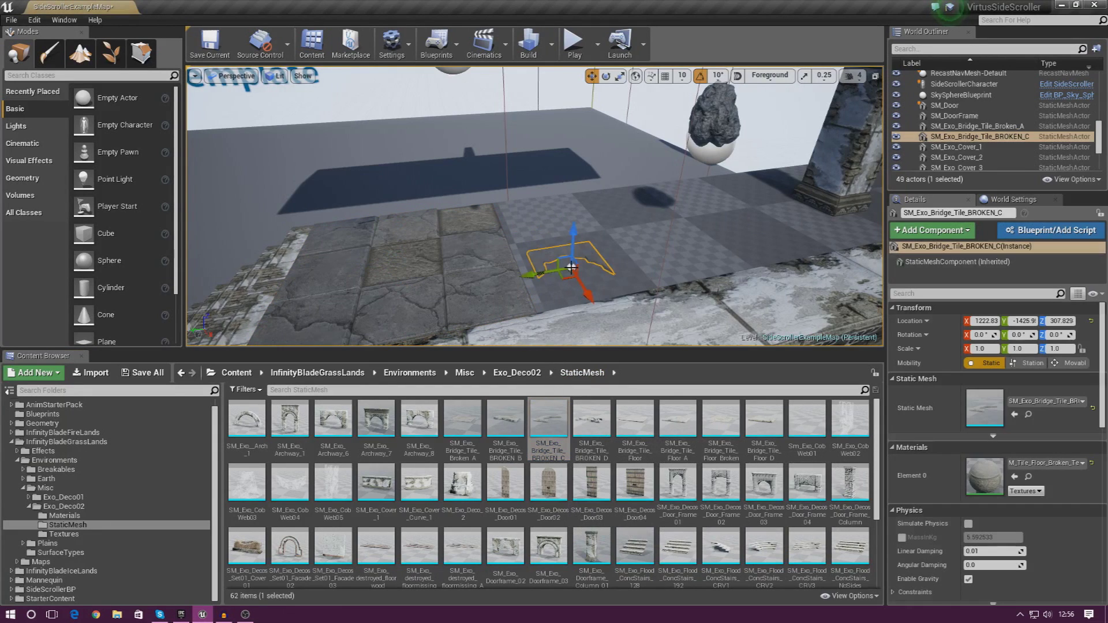
key(Delete)
drag(593, 419, 594, 264)
key(Delete)
Place the SM_Exo_Bridge_Tile_Floor mesh beside the broken tile, then try the Floor_A variant and delete it.
drag(645, 447, 619, 286)
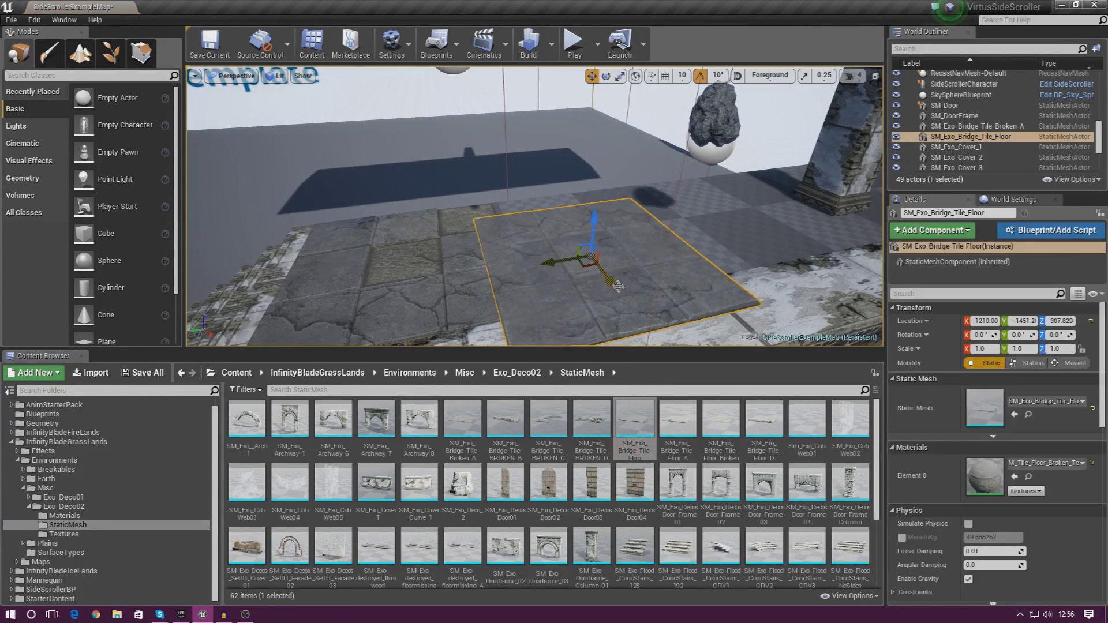
right_drag(618, 286, 654, 297)
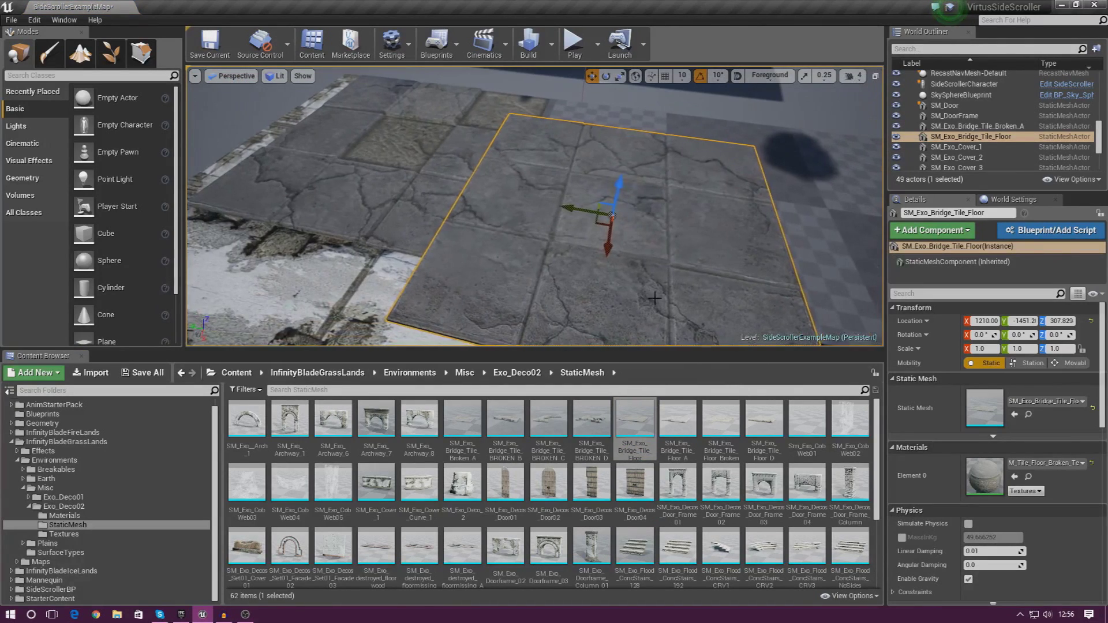
right_drag(581, 275, 651, 343)
drag(671, 411, 701, 188)
key(Delete)
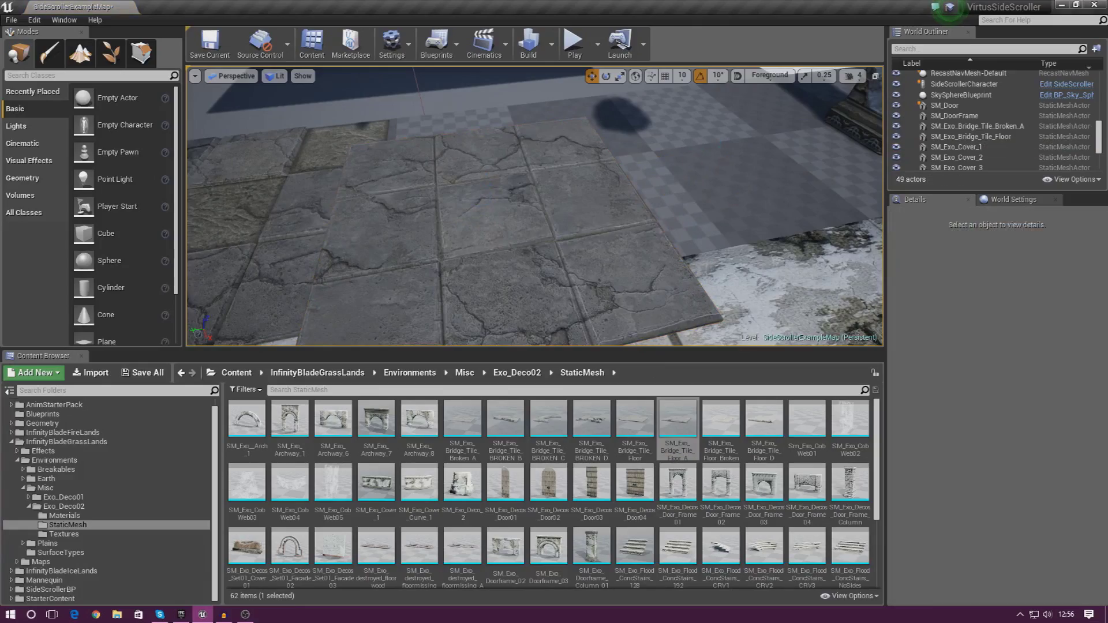
Move the floor tile in line with the broken tile on the platform and flush against its edge.
click(624, 221)
right_drag(624, 220, 736, 151)
click(633, 187)
right_drag(633, 186, 508, 191)
right_drag(623, 201, 564, 130)
click(616, 209)
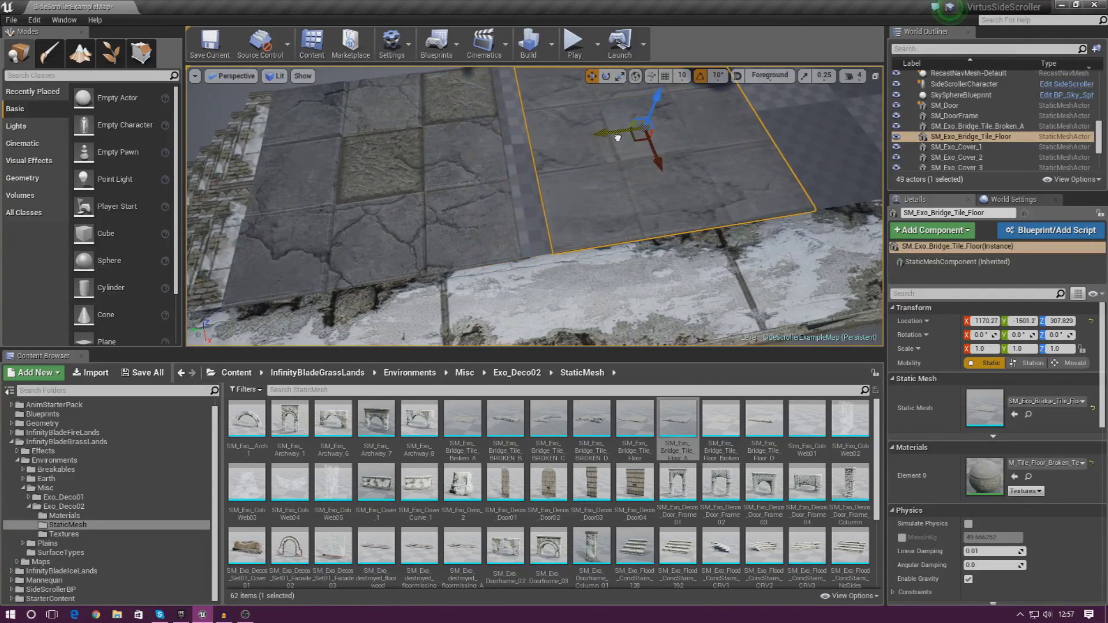
right_drag(592, 141, 681, 240)
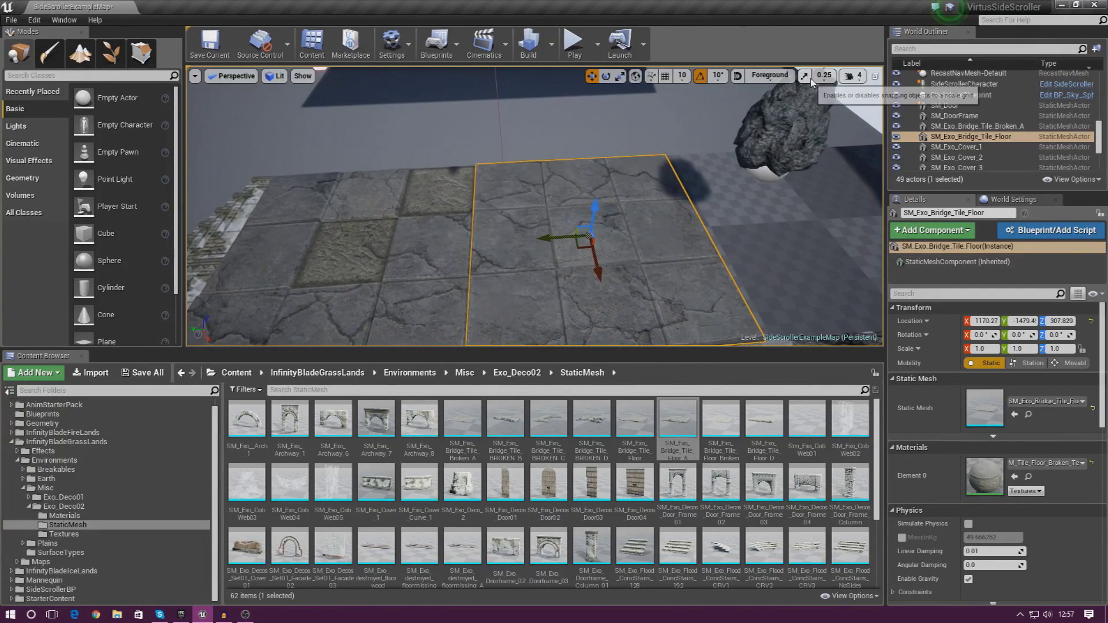
Duplicate the broken tile and the floor tile, and place the copies end to end along the platform after the first two.
right_drag(698, 184, 382, 256)
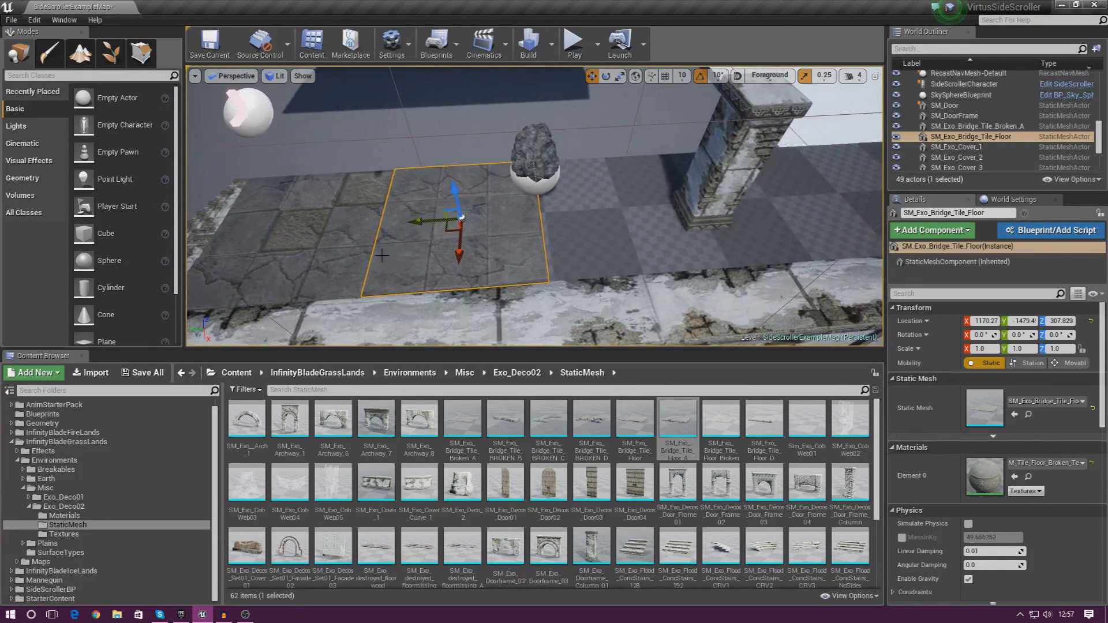
click(369, 255)
key(ctrl+w)
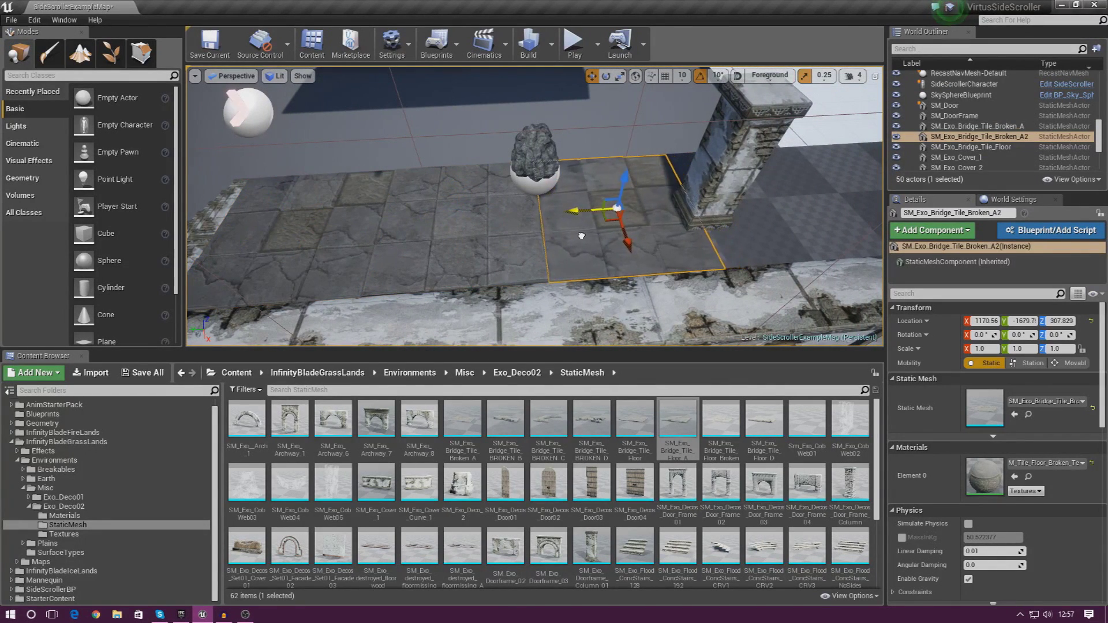
click(479, 247)
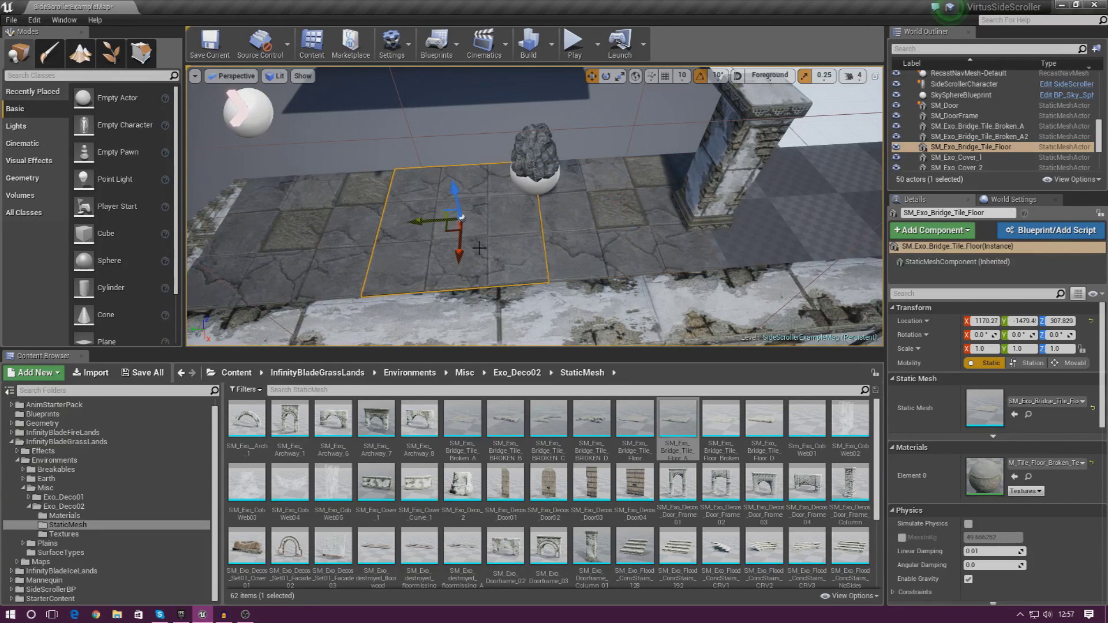
key(ctrl+w)
shift+drag(423, 221, 773, 200)
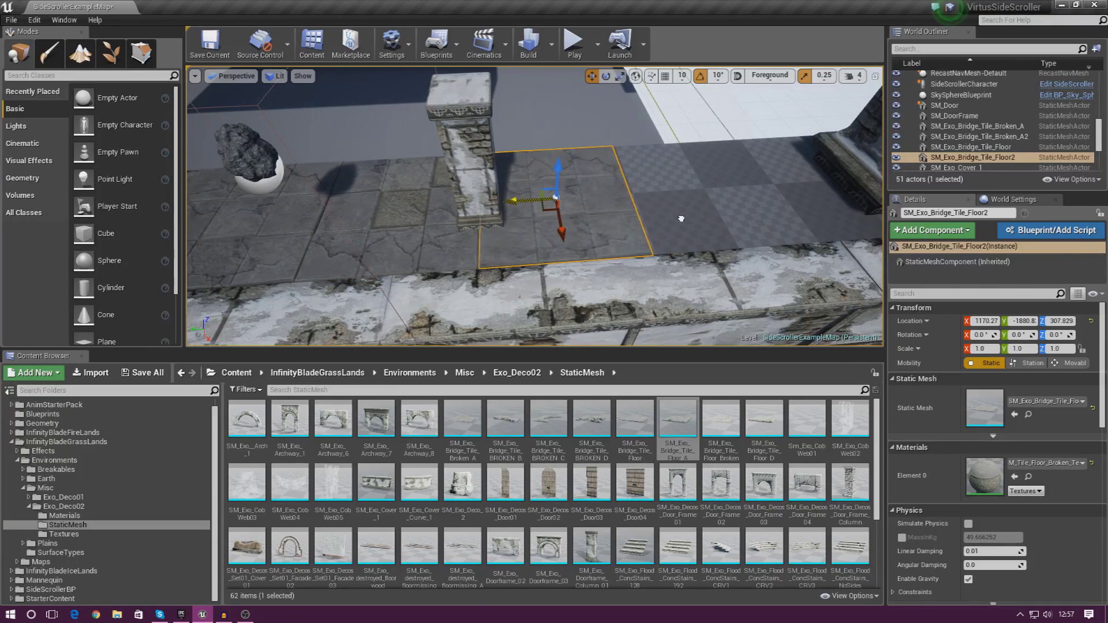
Add another copy of the floor tile flush after the last one, and a broken tile copy under the large pillar.
key(ctrl+v)
key(f)
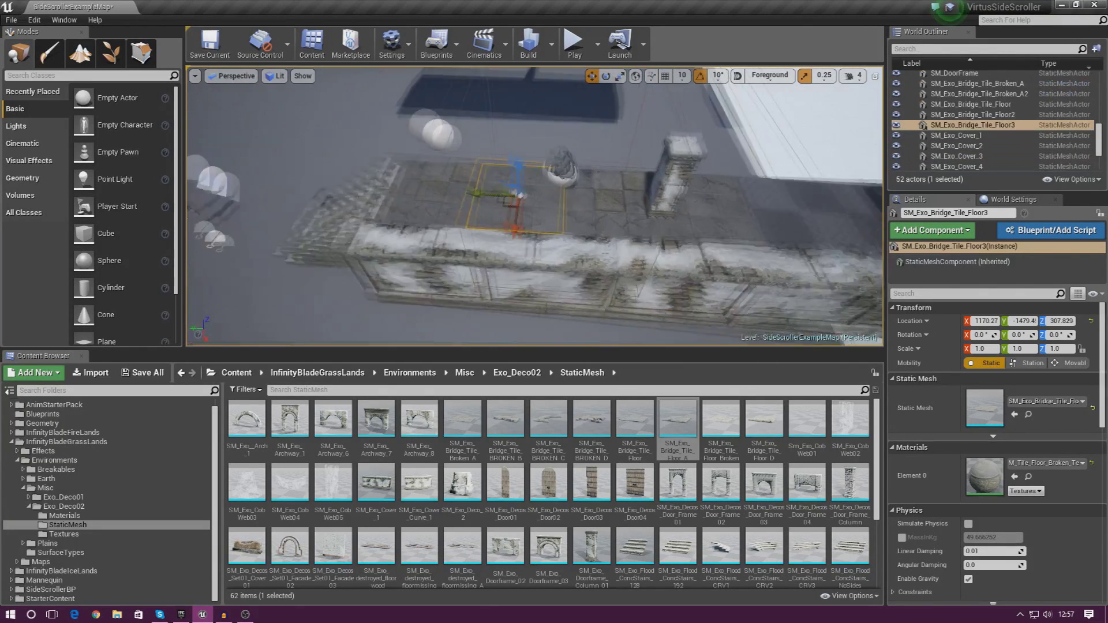
drag(497, 202, 753, 224)
right_drag(752, 224, 808, 209)
key(w)
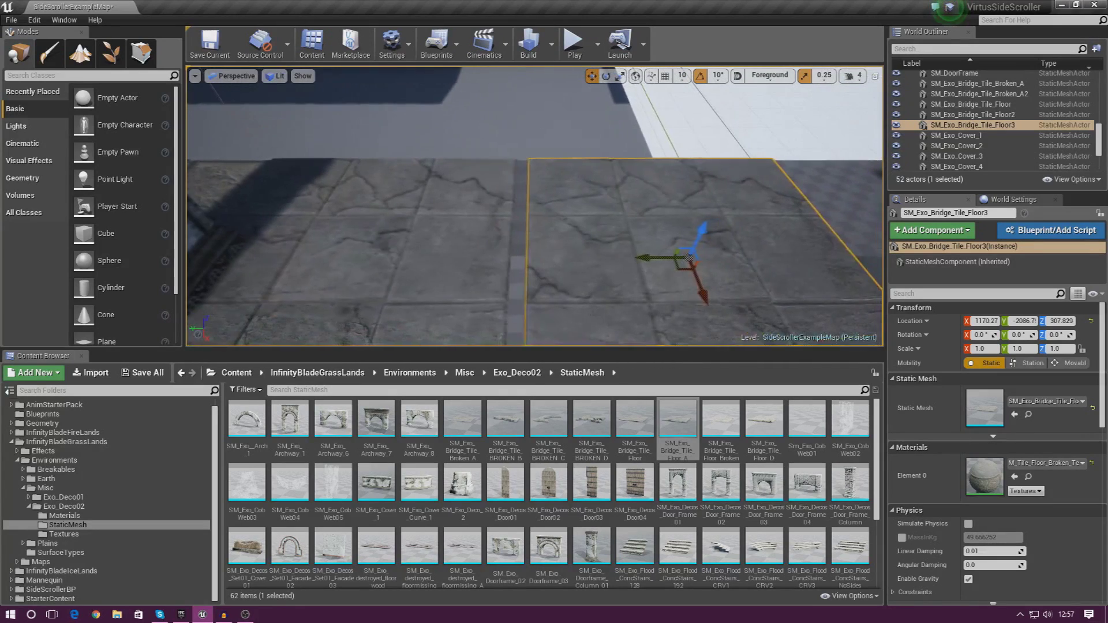
drag(632, 254, 625, 257)
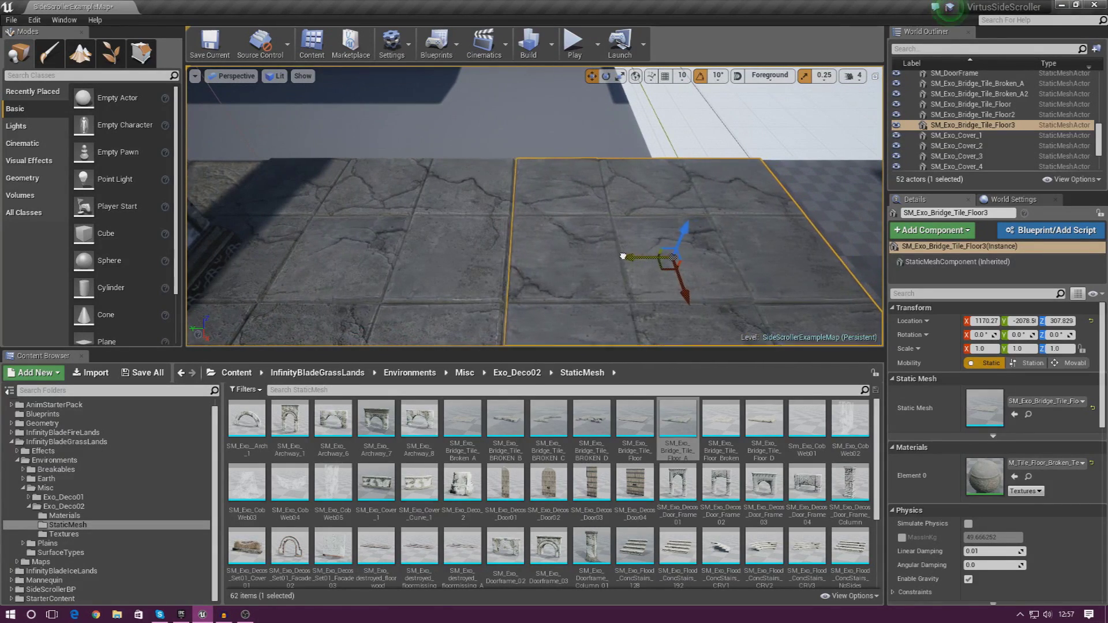
scroll(618, 255, down, 5)
click(617, 218)
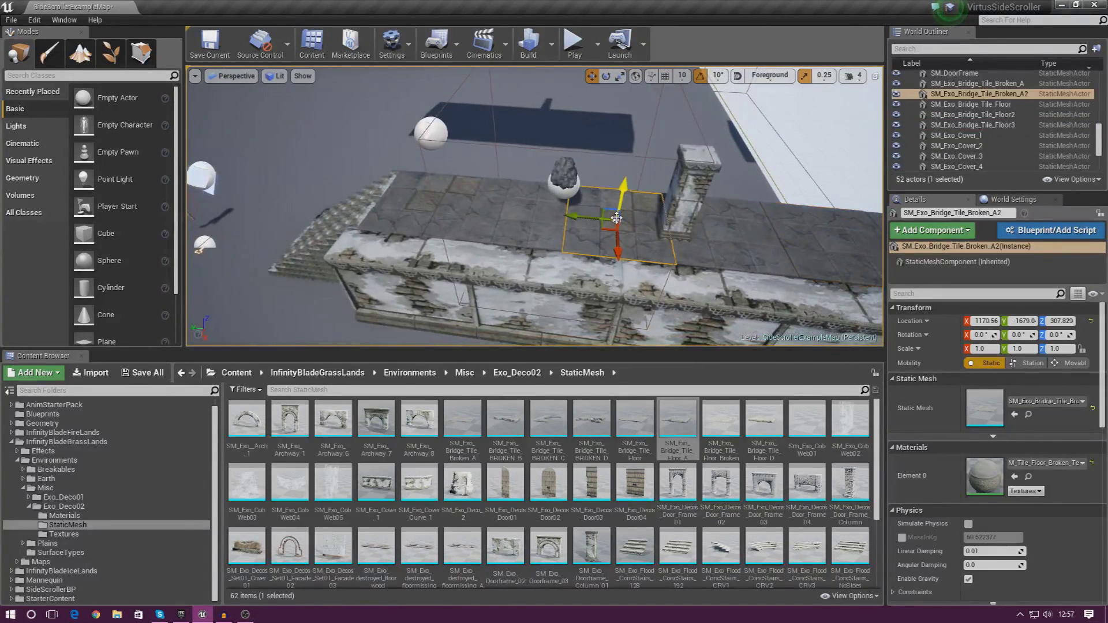
alt+shift+drag(621, 228, 647, 190)
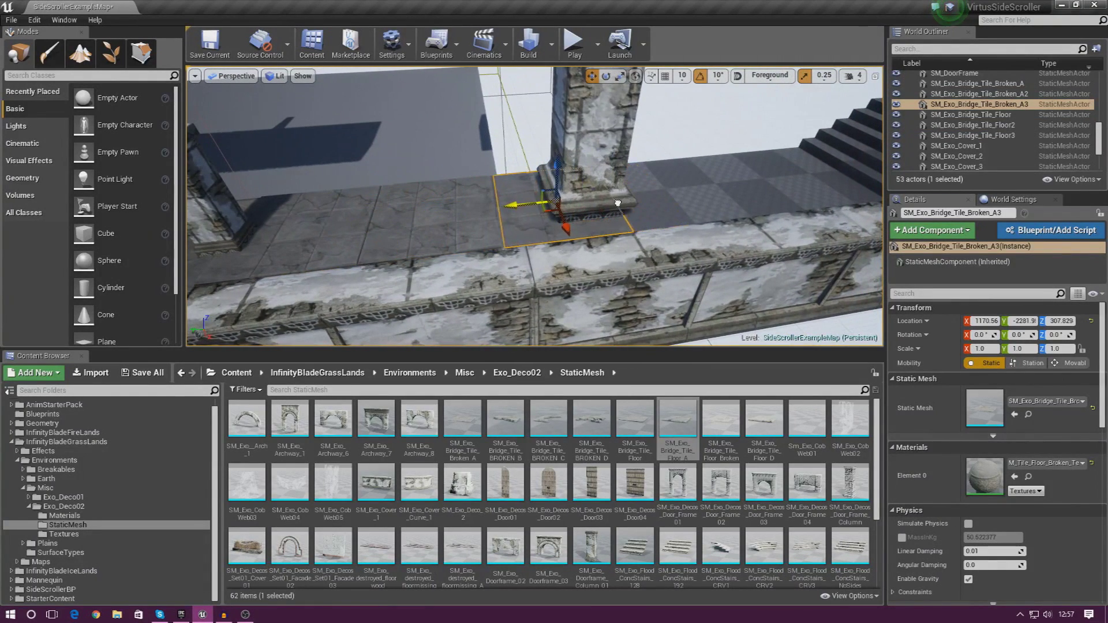
click(432, 224)
key(ctrl+w)
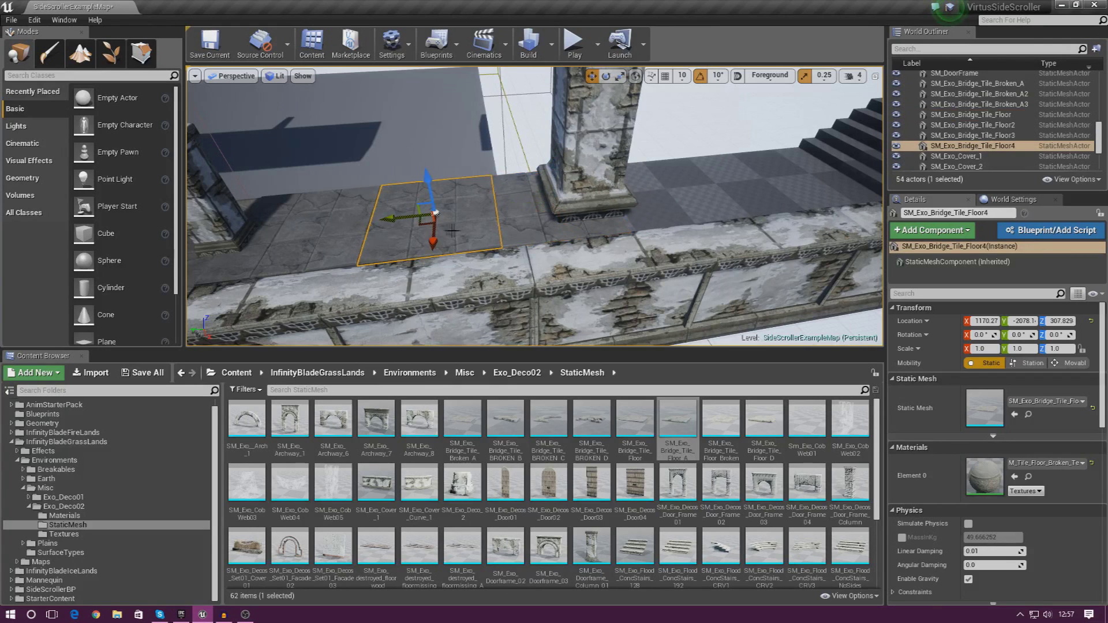
key(Delete)
Duplicate the broken tile just past the large pillar, and place a floor tile copy flush after it.
click(530, 231)
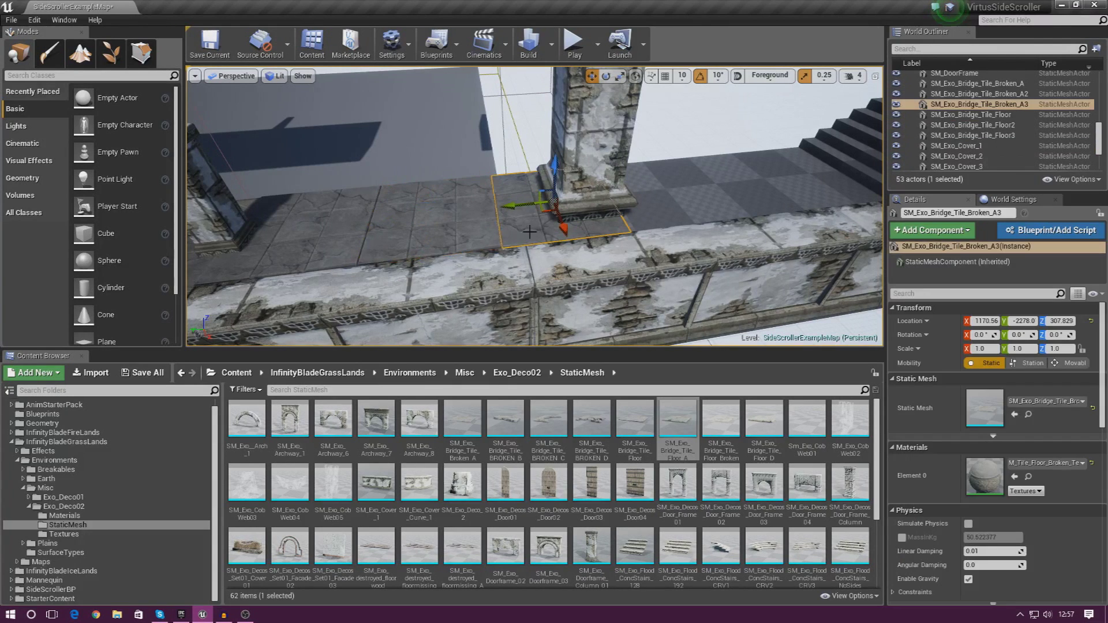
alt+shift+drag(522, 204, 614, 197)
right_drag(619, 195, 519, 208)
click(510, 215)
alt+shift+drag(457, 202, 740, 200)
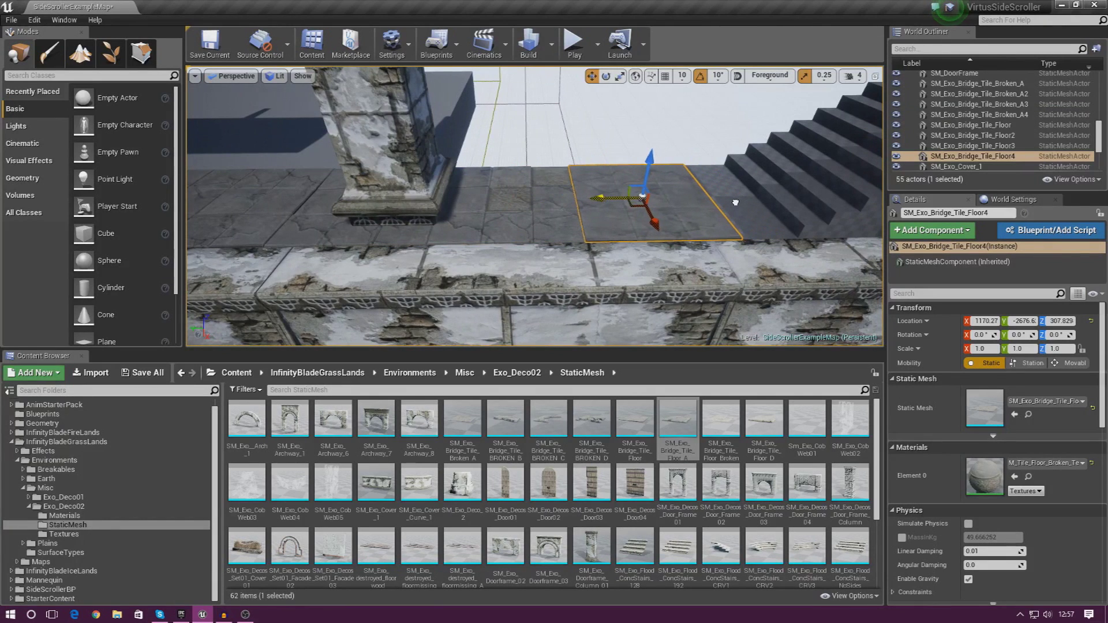
Duplicate the broken tile beside the large pillar and place the copy at the foot of the second staircase.
click(529, 232)
key(ctrl+w)
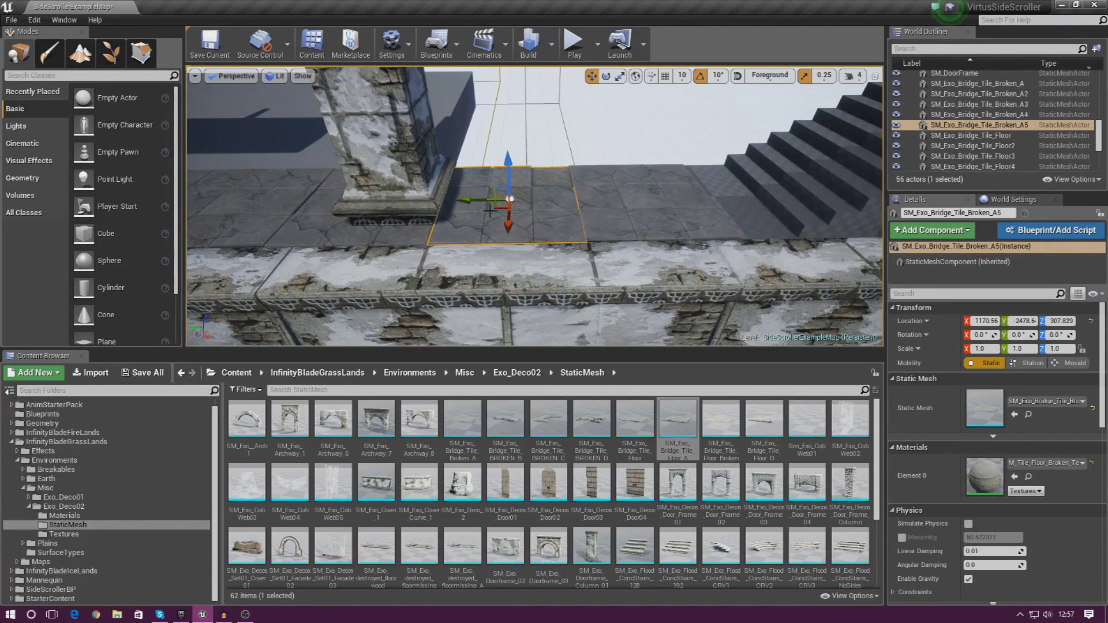
shift+drag(472, 199, 757, 195)
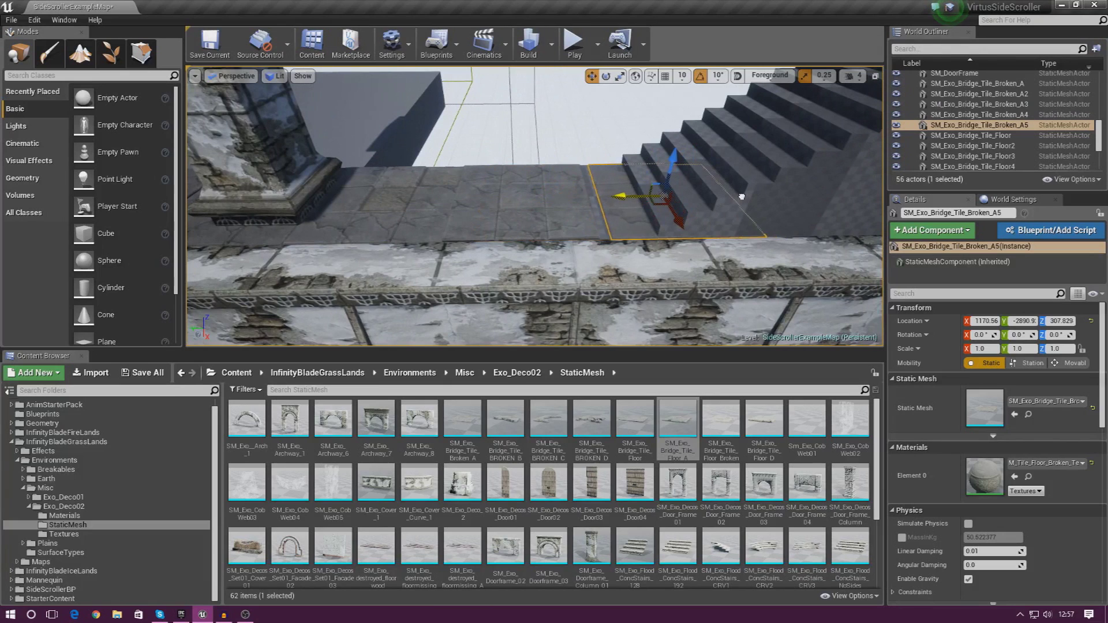
Play-test the level by running and jumping across the dressed platform and pillars to the second staircase, and end the play session.
click(574, 43)
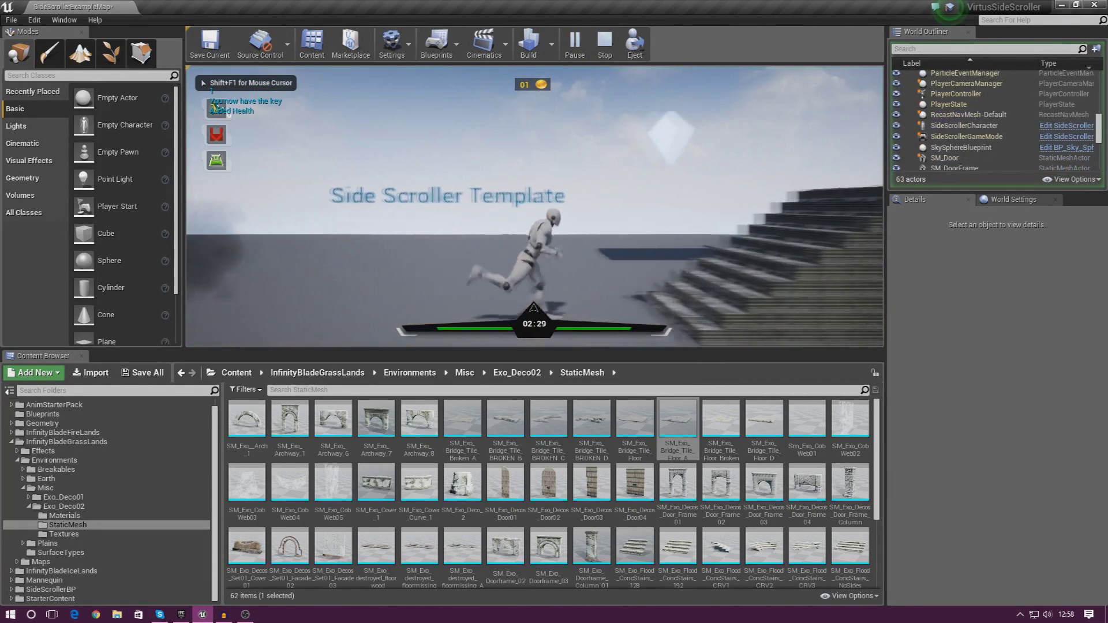
key(space)
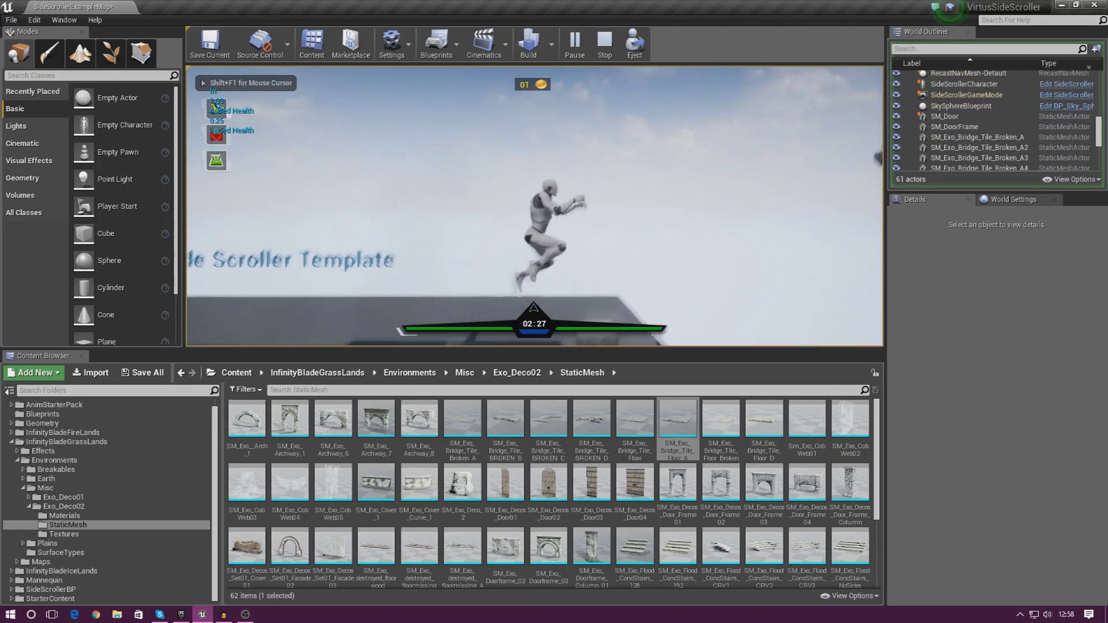
key(a)
key(space)
key(d)
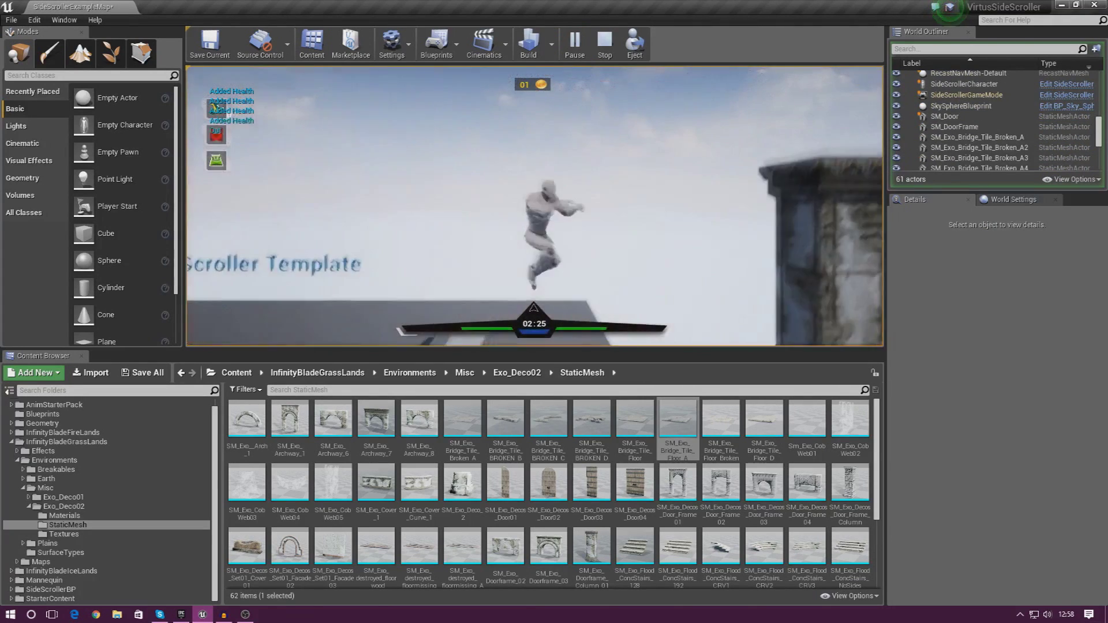
click(225, 111)
key(d)
key(space)
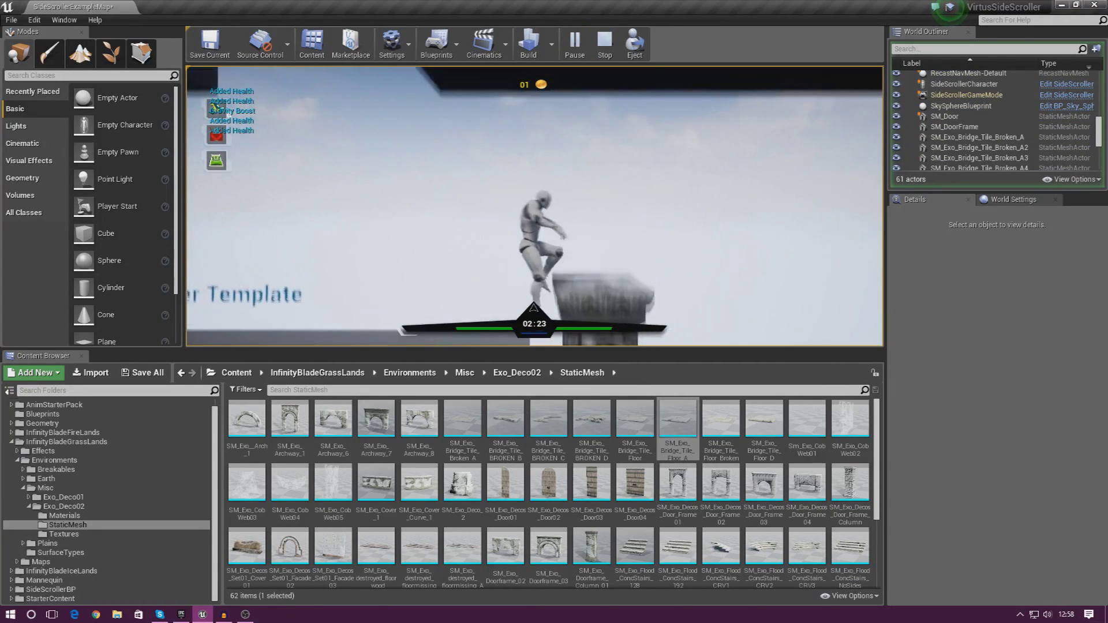
key(a)
key(d)
key(a)
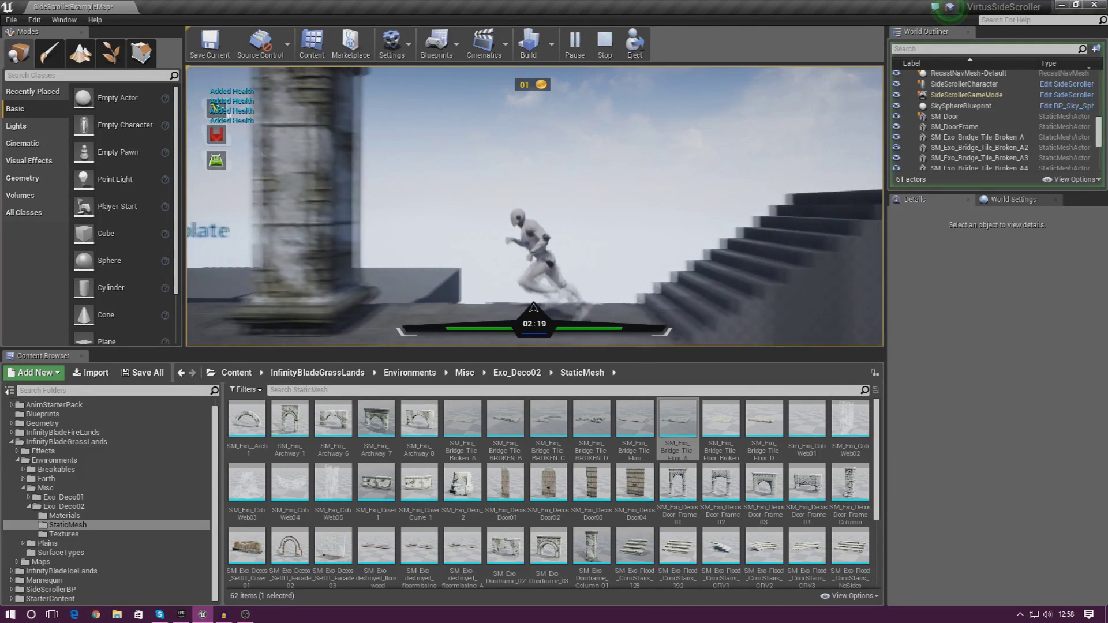
key(Escape)
Duplicate a broken bridge tile and place the copy under the framed stone block, against the back of the second staircase, at Y about -3254.
key(w)
right_drag(659, 226, 606, 246)
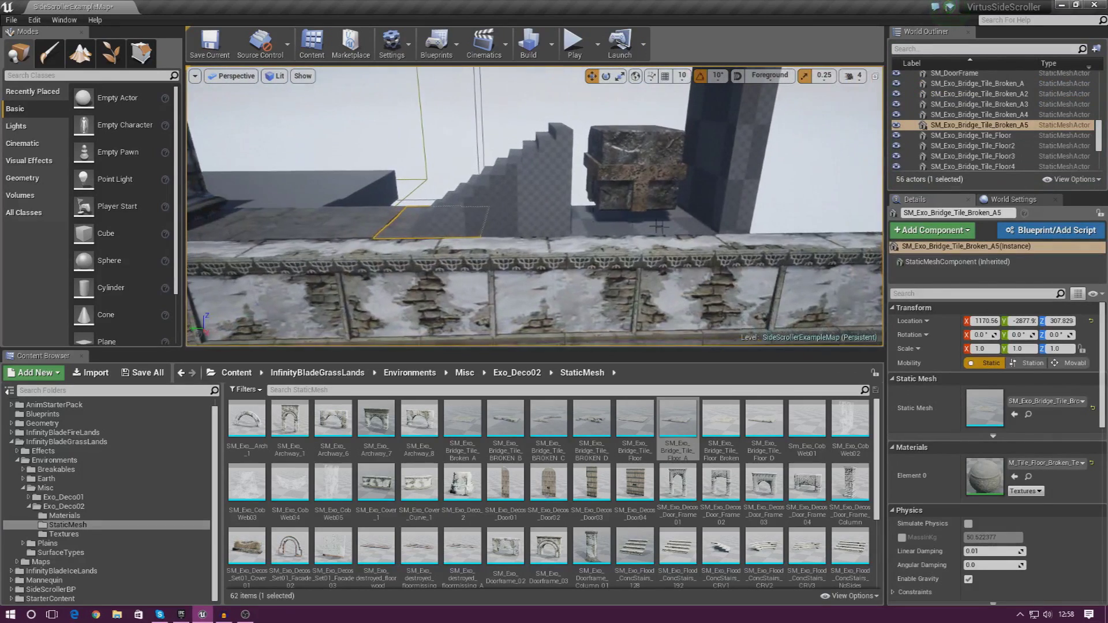
click(308, 231)
click(268, 231)
key(ctrl+w)
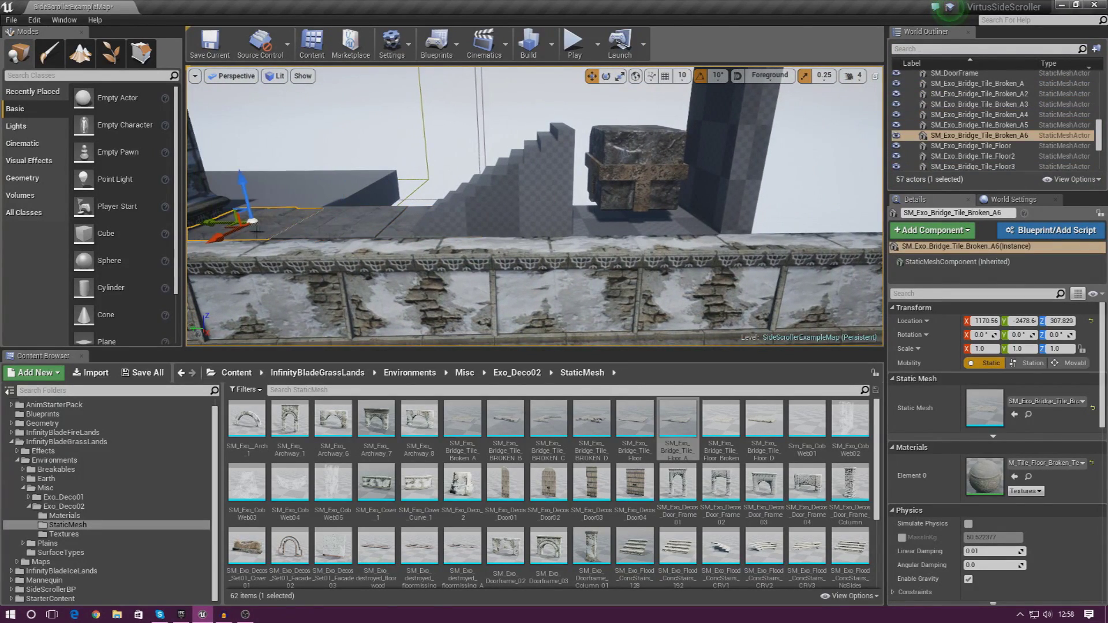
shift+drag(220, 222, 220, 222)
key(f)
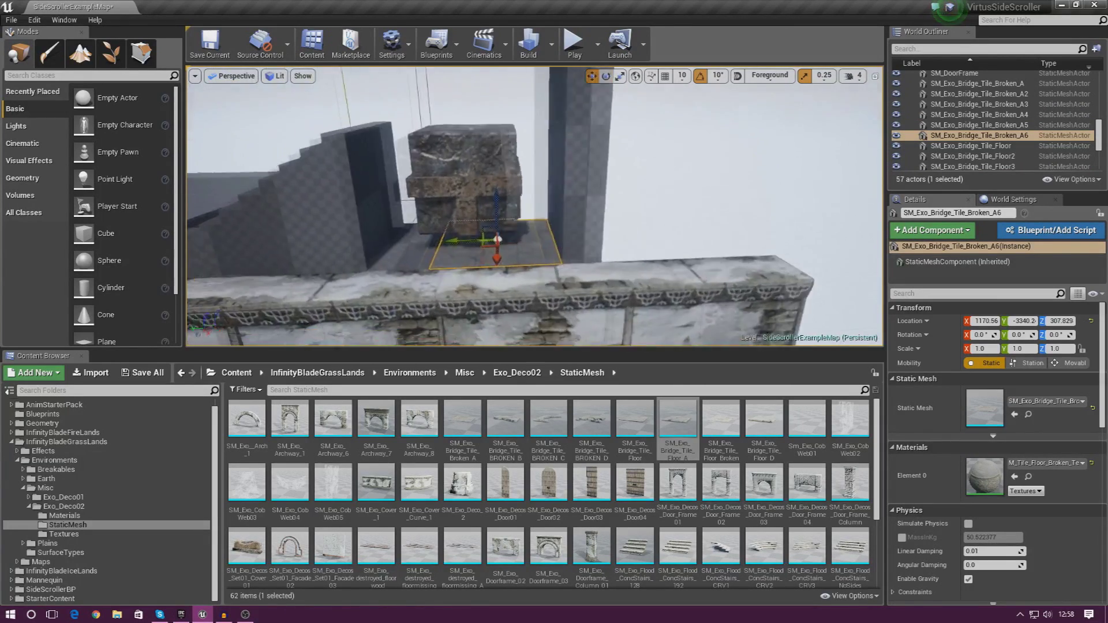
right_drag(581, 245, 534, 248)
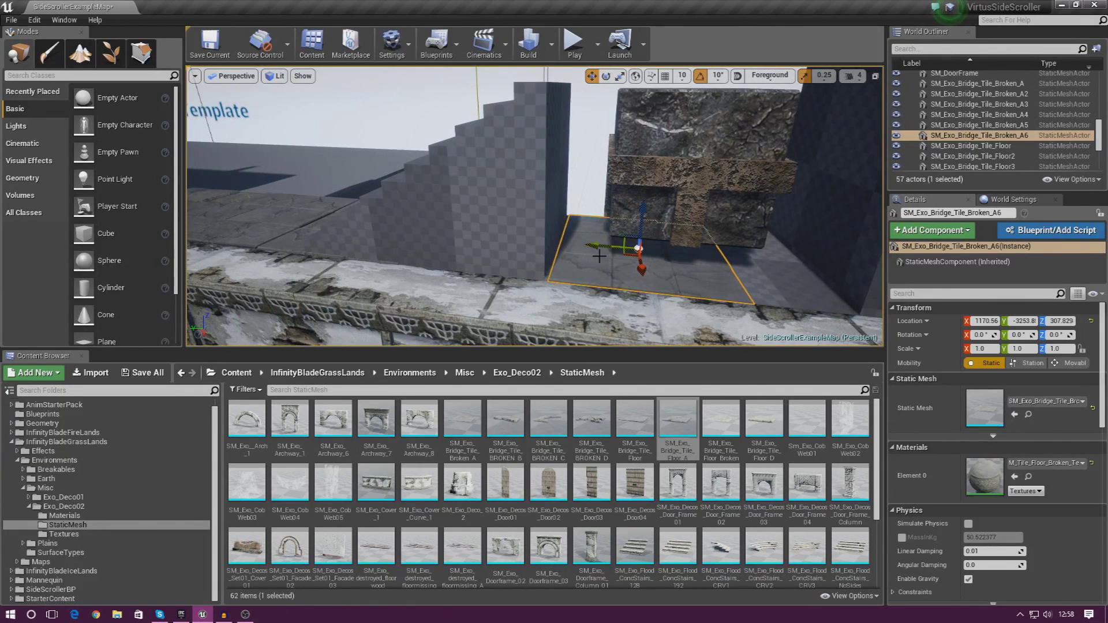
Duplicate the broken tile under the stone block and place the copy beside it at the foot of the tall column, at Y about -3454.
key(ctrl+w)
shift+drag(590, 245, 692, 246)
scroll(625, 268, down, 5)
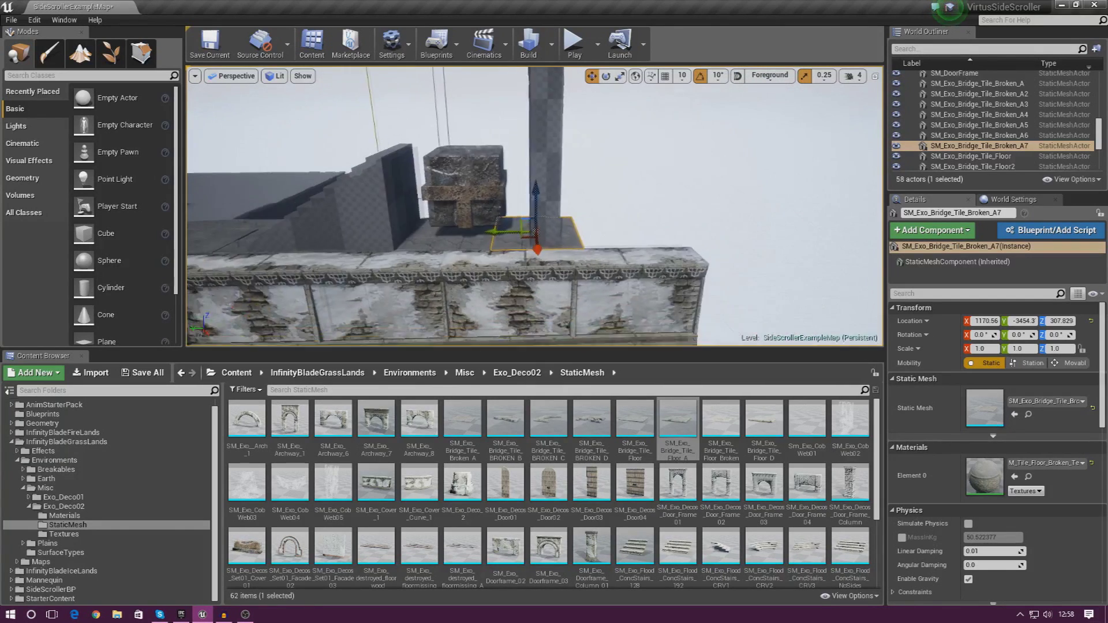
click(610, 279)
mouse_move(599, 272)
right_down()
mouse_move(630, 240)
mouse_move(600, 272)
right_up()
key(w)
scroll(636, 475, down, 1)
scroll(636, 474, down, 2)
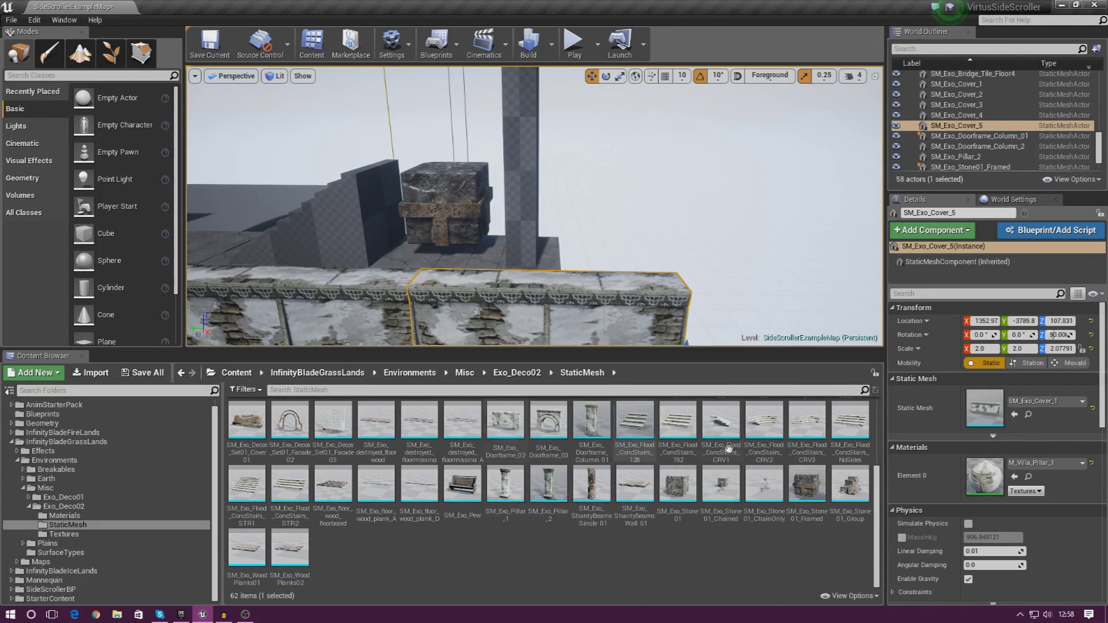
right_drag(462, 311, 323, 260)
right_drag(474, 208, 462, 209)
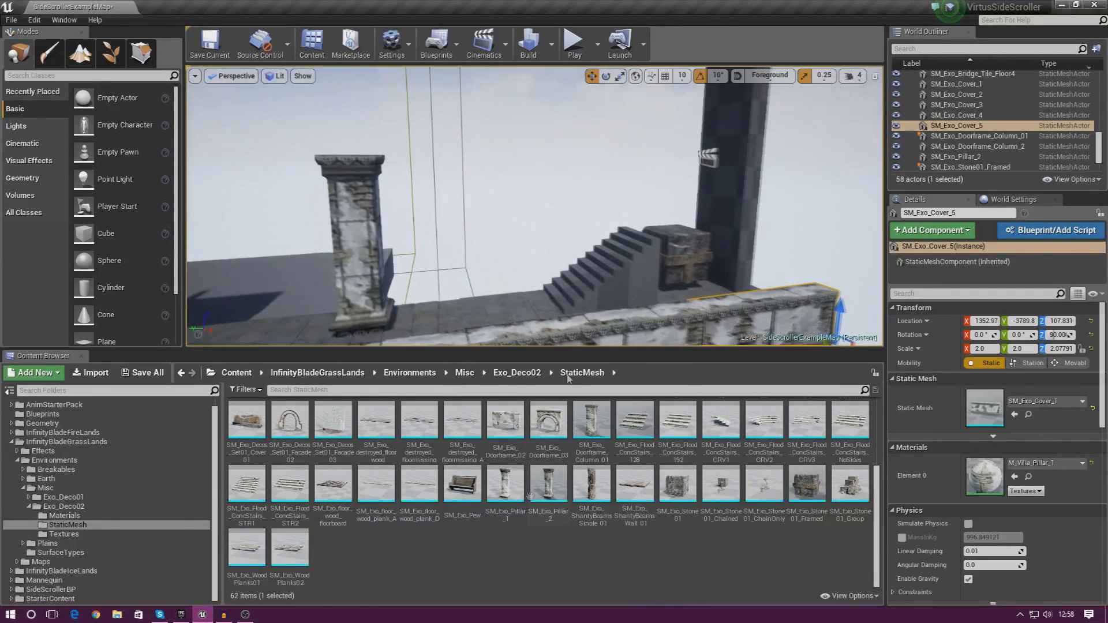
scroll(604, 501, up, 3)
drag(604, 501, 740, 311)
key(Delete)
Duplicate a cover mesh from the lower platform's front and raise the copy in front of the first floating platform.
right_drag(629, 295, 569, 254)
key(s)
key(w)
key(s)
right_drag(652, 320, 647, 321)
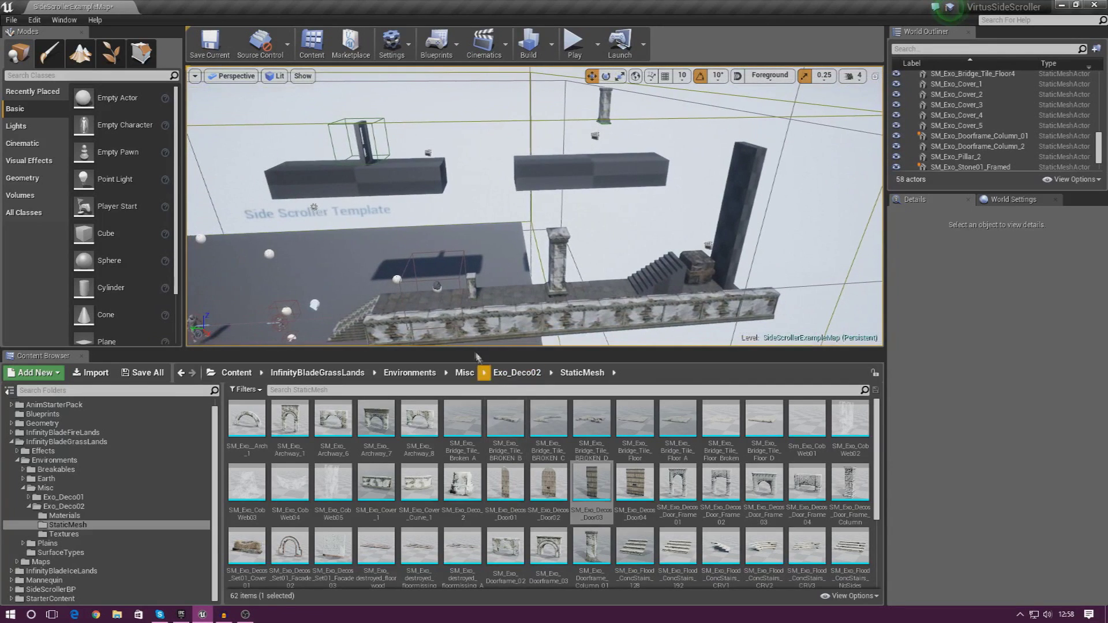
click(467, 334)
alt+drag(546, 310, 542, 166)
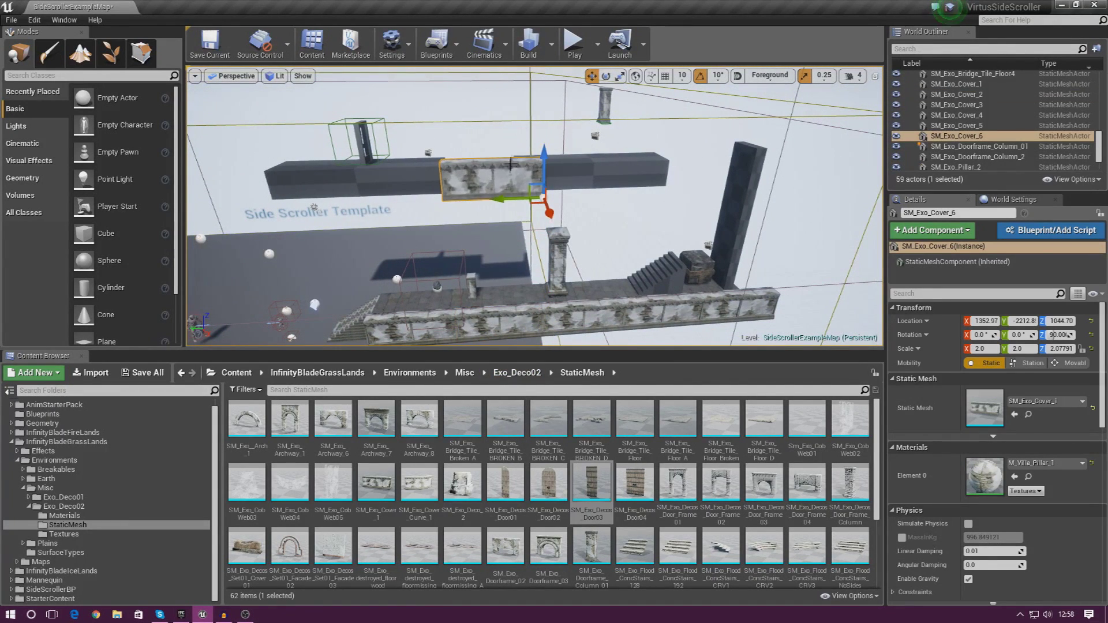
drag(506, 197, 433, 202)
Duplicate the raised cover mesh flush alongside the first copy, and lower both covers to a Z location of 1014.45.
key(f)
right_drag(433, 202, 470, 230)
drag(760, 303, 768, 308)
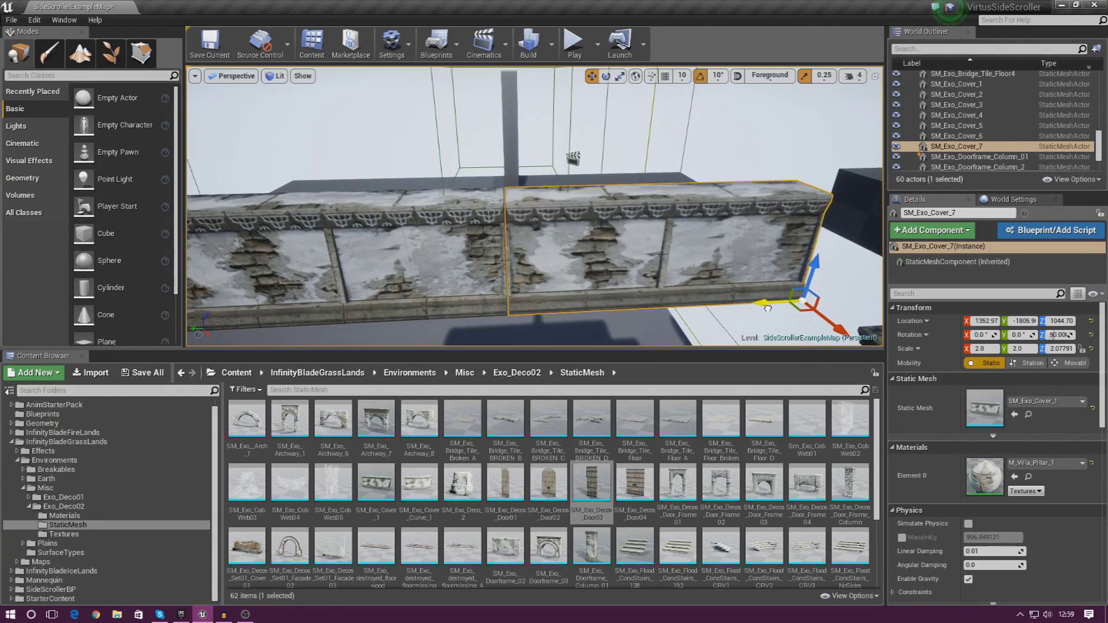
ctrl+click(446, 243)
mouse_move(507, 282)
mouse_down()
mouse_move(507, 315)
mouse_move(507, 298)
mouse_up()
right_drag(506, 298, 587, 236)
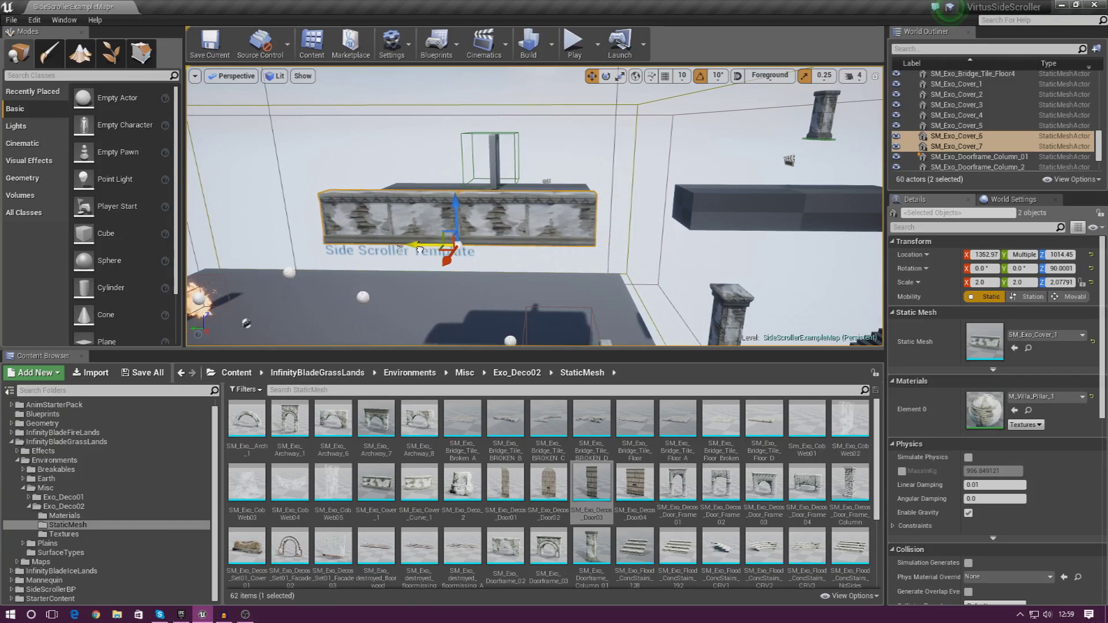
Duplicate the pair of raised cover meshes and place the copies in front of the second floating platform.
right_drag(414, 250, 616, 190)
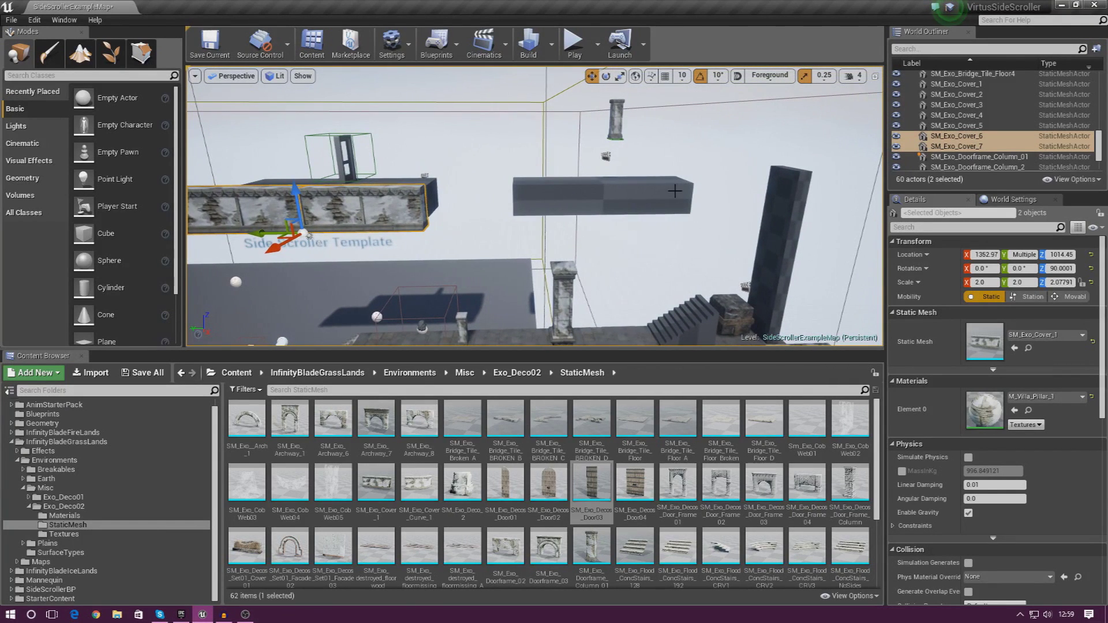
key(ctrl+w)
drag(380, 232, 652, 234)
key(w)
right_drag(725, 259, 670, 258)
key(s)
Slide the first floating platform's two covers away from the second platform, and shift its box brush the same way to Y about -1088.
click(508, 219)
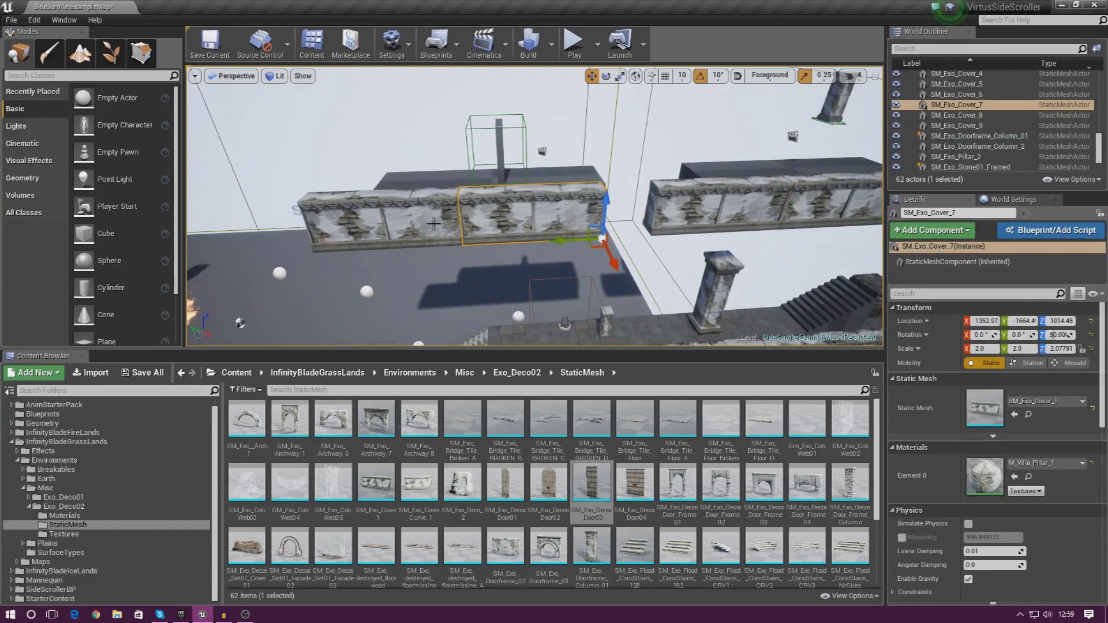
ctrl+click(433, 229)
shift+drag(424, 249, 389, 250)
click(593, 176)
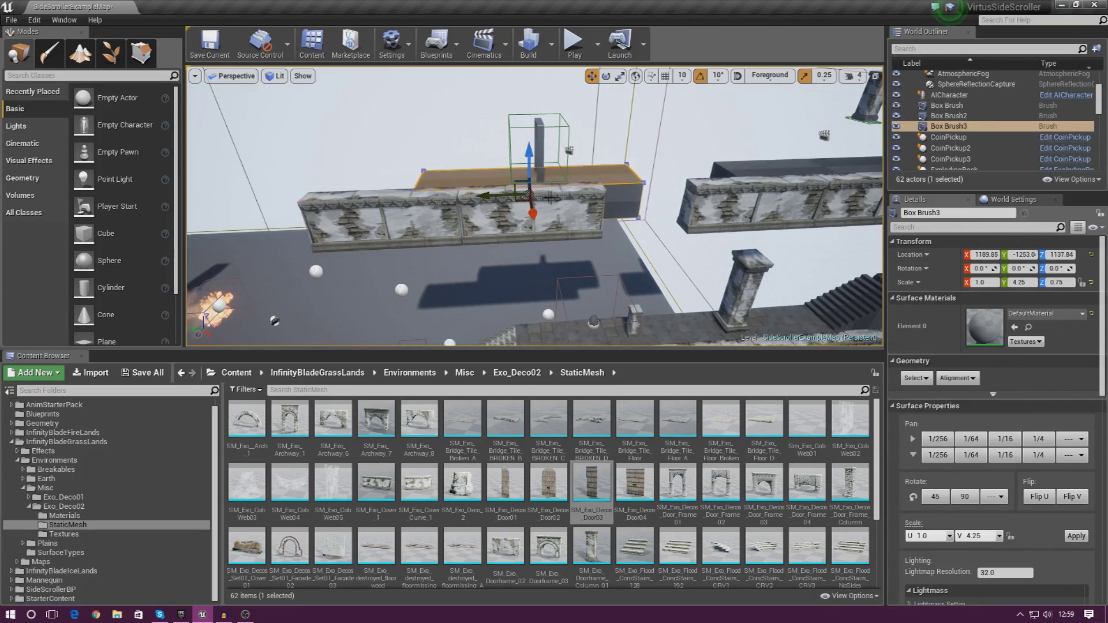
drag(486, 202, 441, 202)
mouse_move(442, 201)
right_down()
mouse_move(427, 219)
mouse_move(496, 191)
mouse_move(451, 242)
mouse_move(476, 220)
right_up()
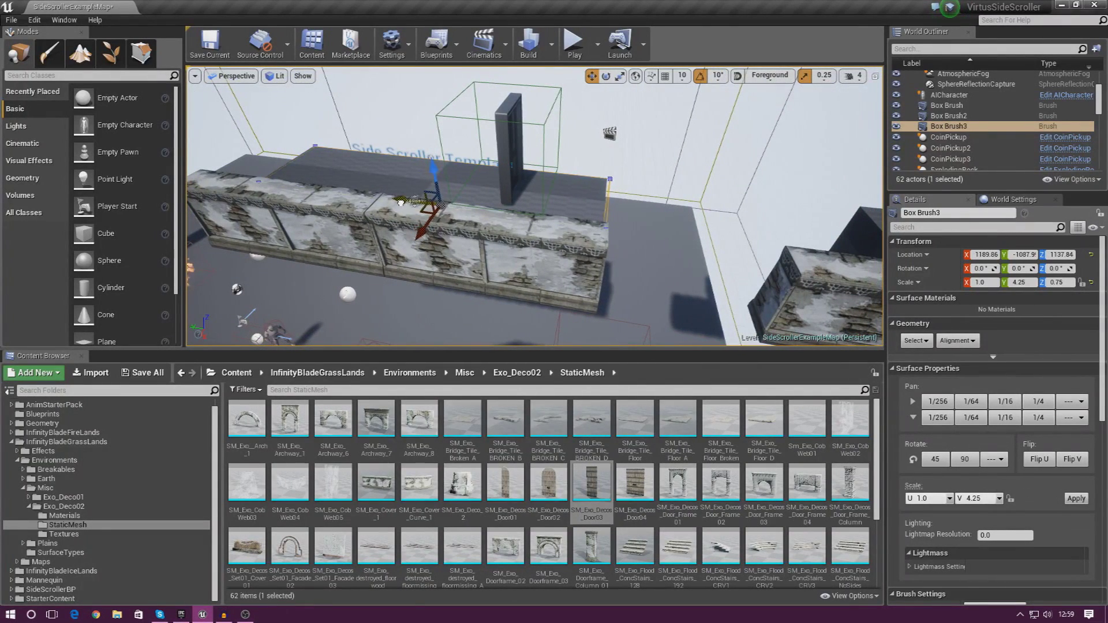
In geometry editing, extend the end face of the second floating platform's box brush to the outer end of its covers.
right_drag(486, 178, 537, 187)
click(484, 251)
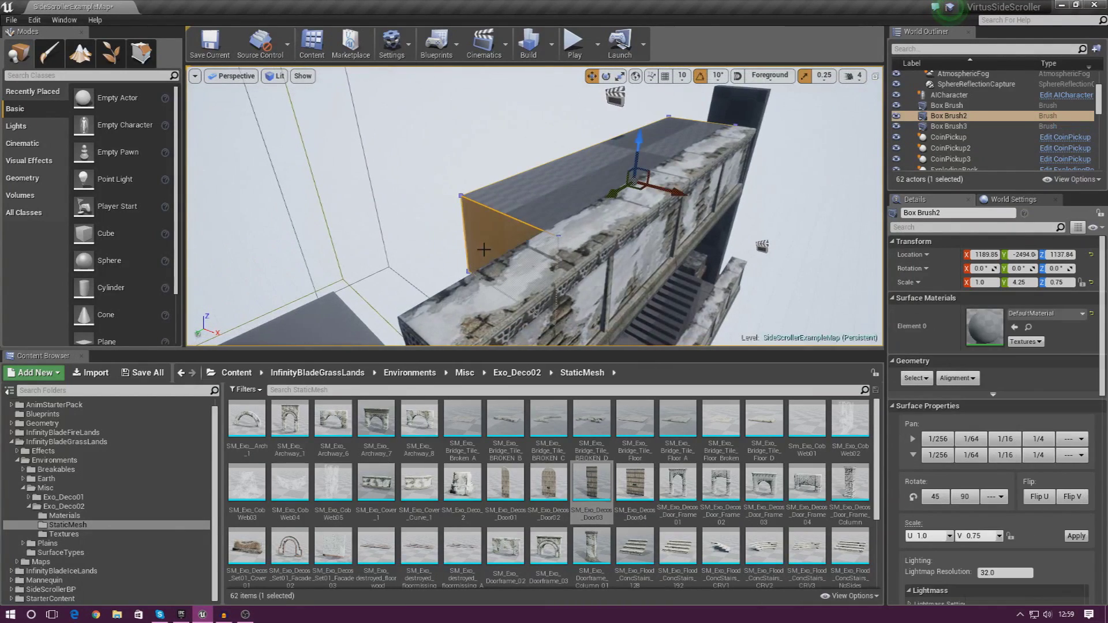
click(148, 67)
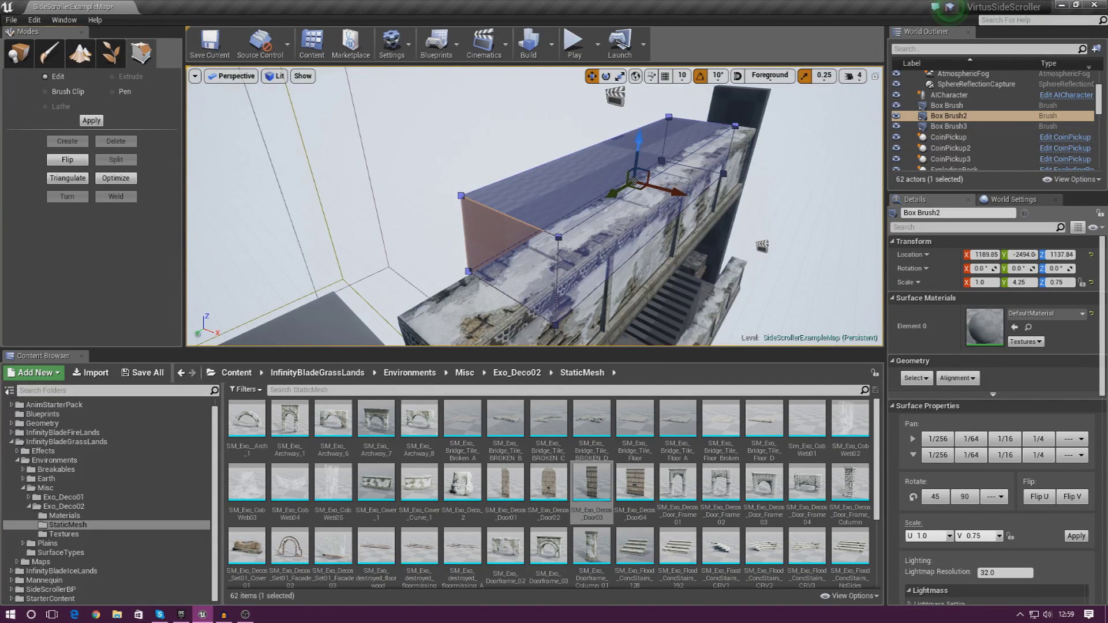
click(486, 227)
drag(477, 276, 301, 325)
mouse_move(346, 317)
right_down()
mouse_move(277, 254)
mouse_move(230, 253)
mouse_move(231, 288)
mouse_move(272, 305)
mouse_move(346, 294)
mouse_move(288, 260)
mouse_move(259, 271)
right_up()
right_drag(470, 291, 528, 240)
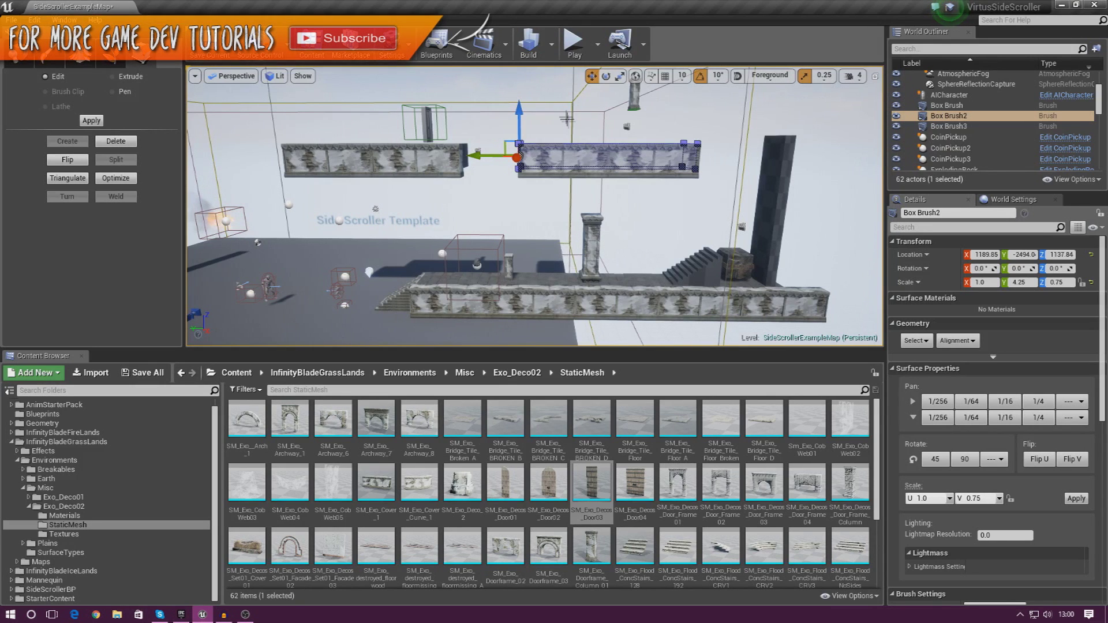
right_drag(563, 271, 514, 271)
right_drag(618, 268, 569, 274)
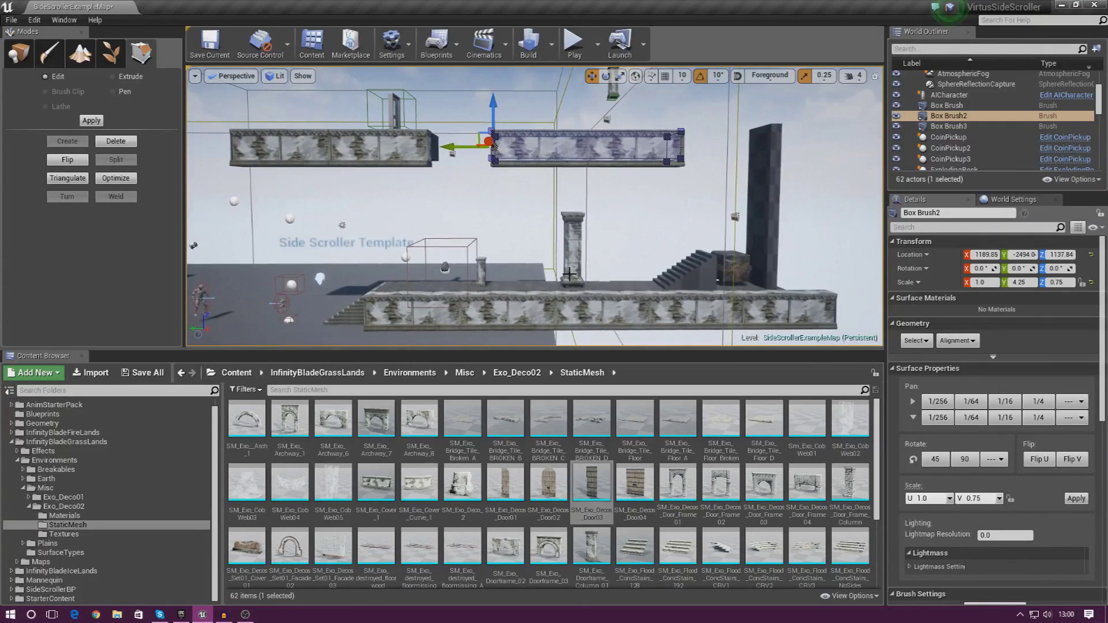